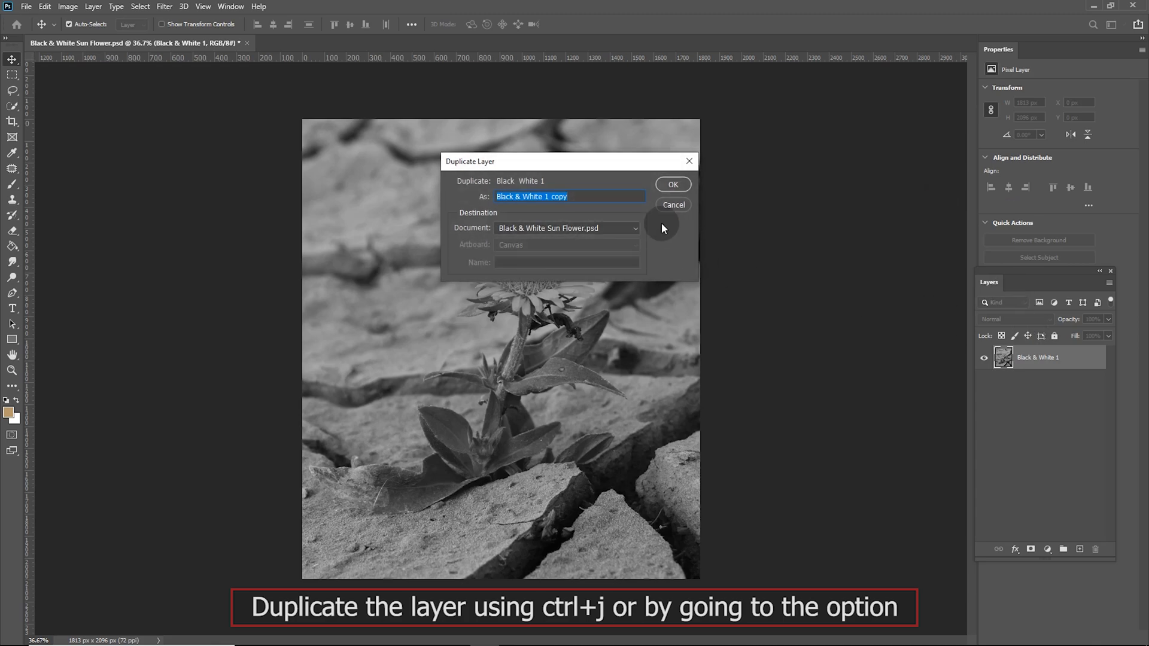
Step: Duplicate the Black & White 1 layer and add a sand-coloured Solid Color fill layer with hex value b79869 above it
click(670, 185)
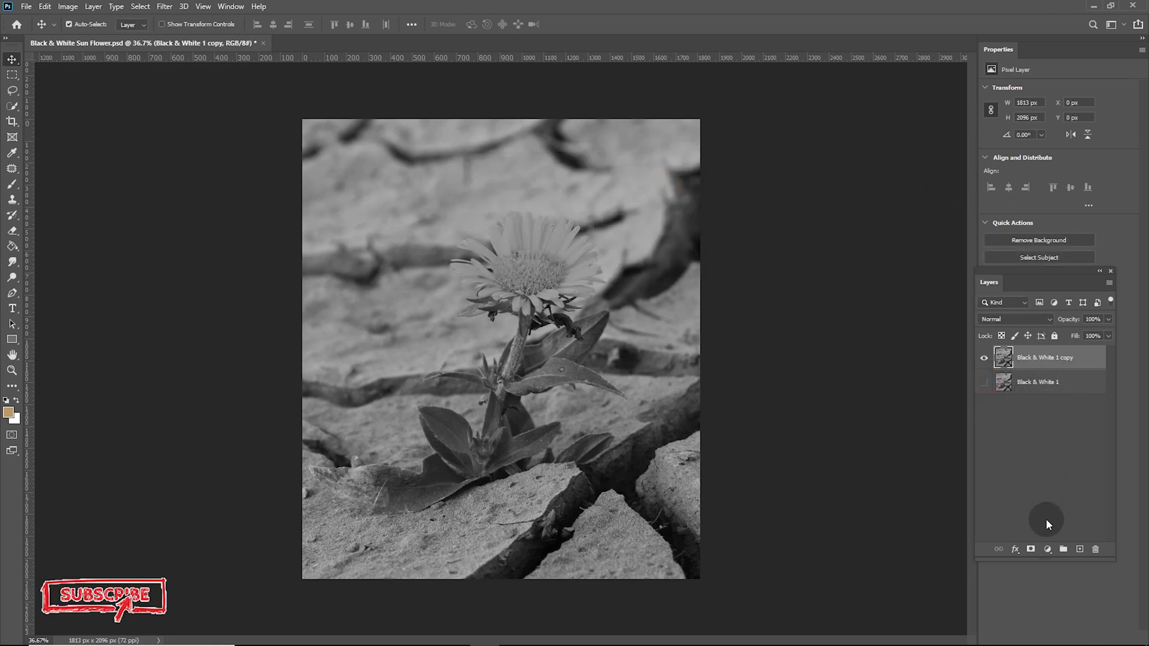
click(1047, 549)
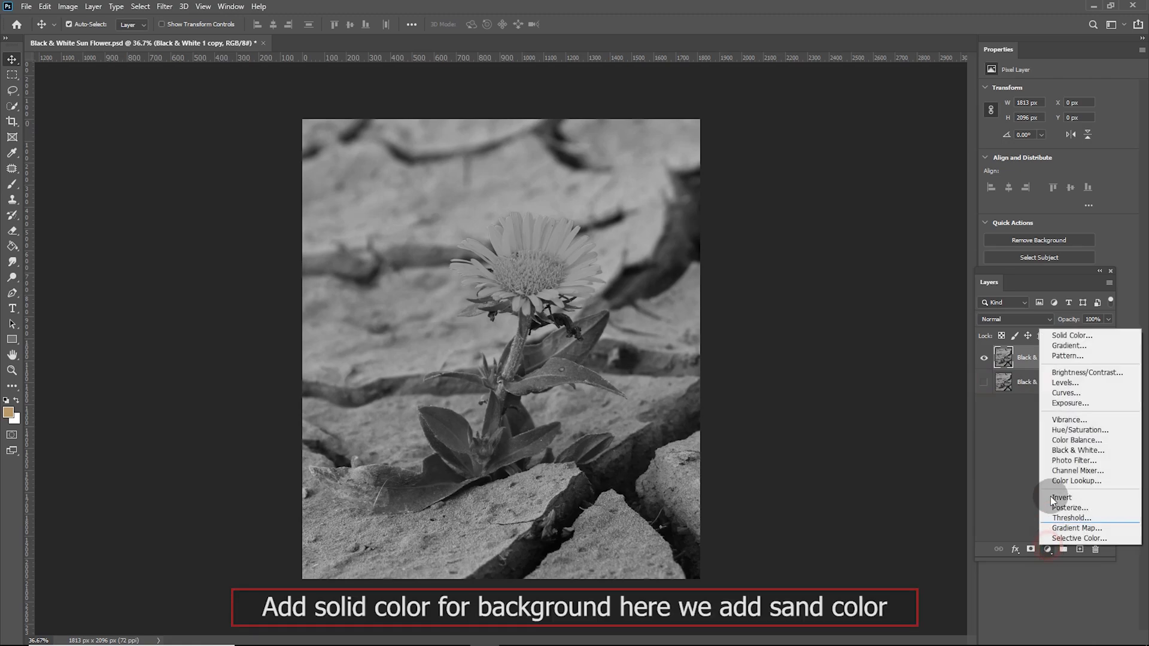
click(1066, 336)
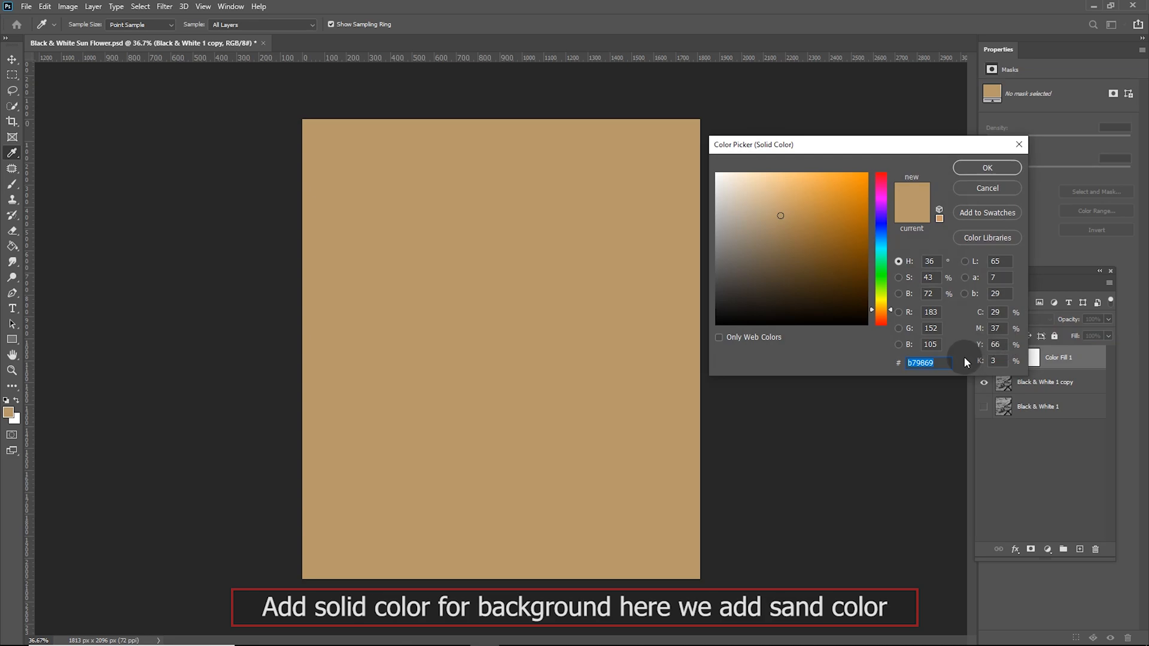
click(989, 172)
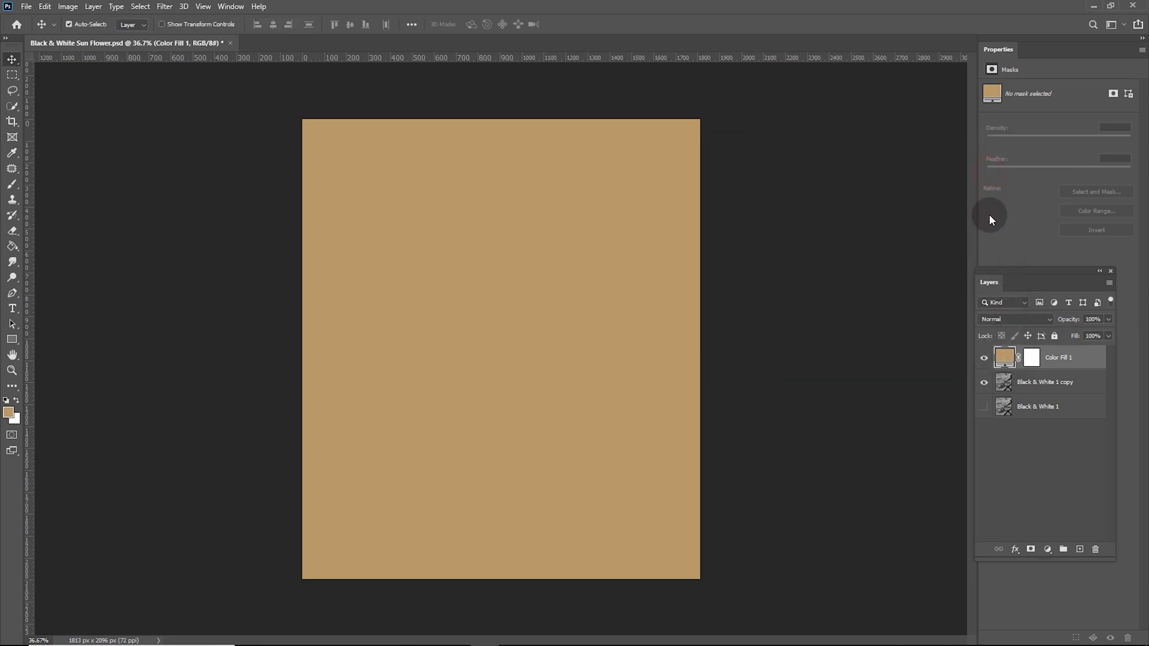
Step: Invert the Color Fill 1 layer mask to black and activate the Brush tool for painting on it
click(1031, 359)
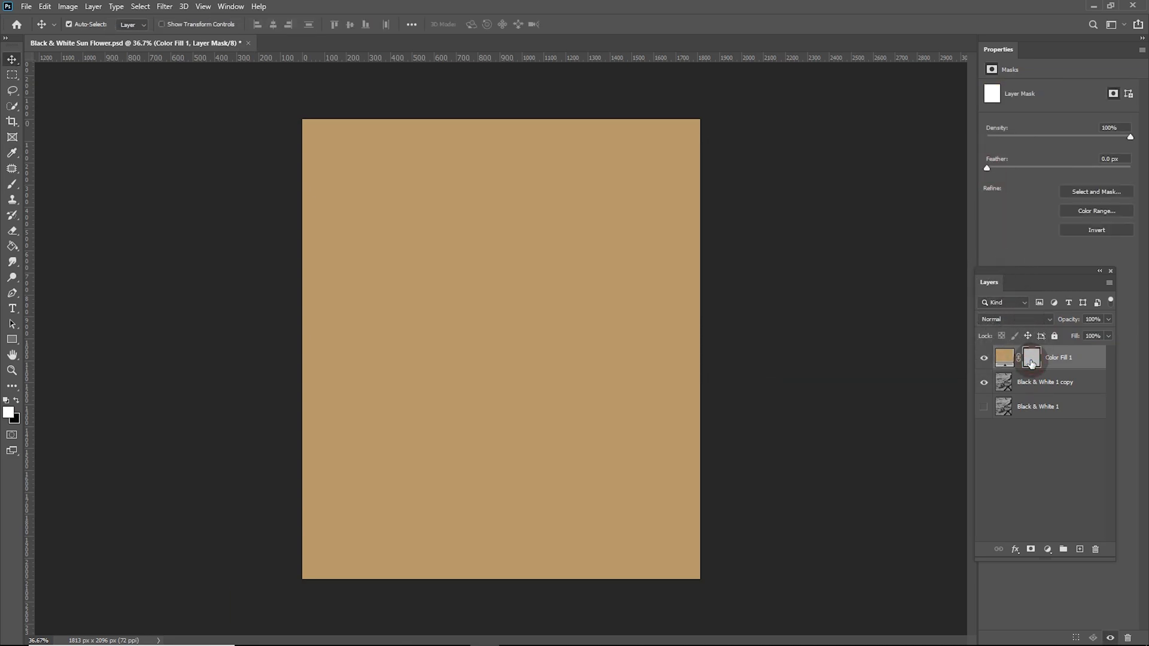
click(77, 6)
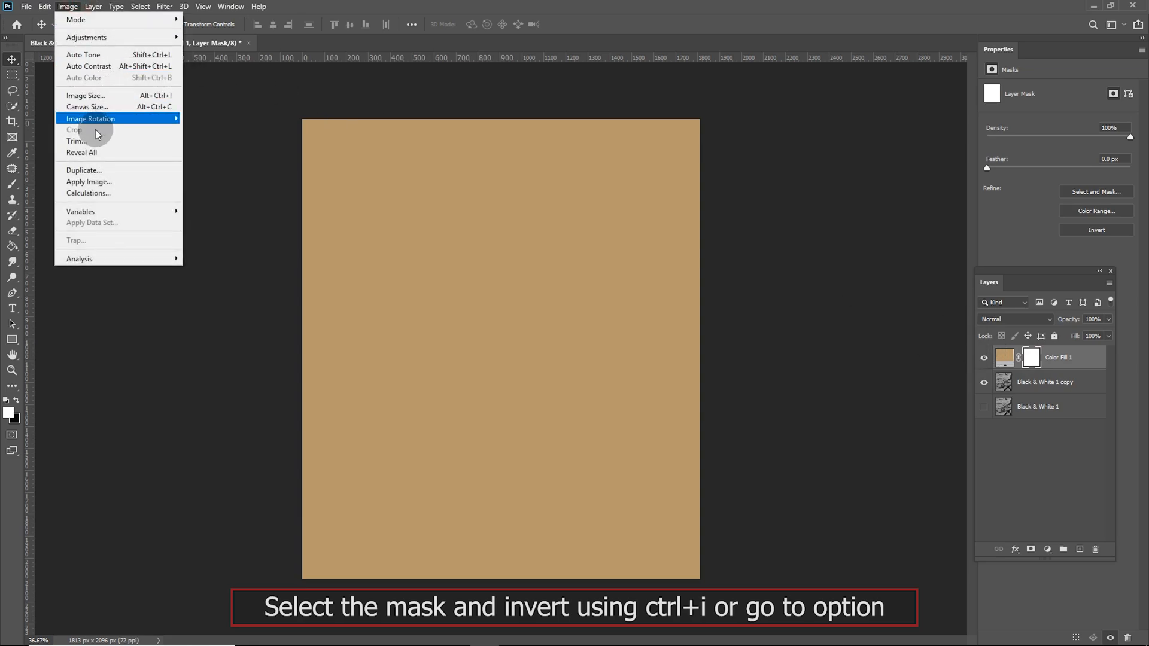
mouse_move(117, 37)
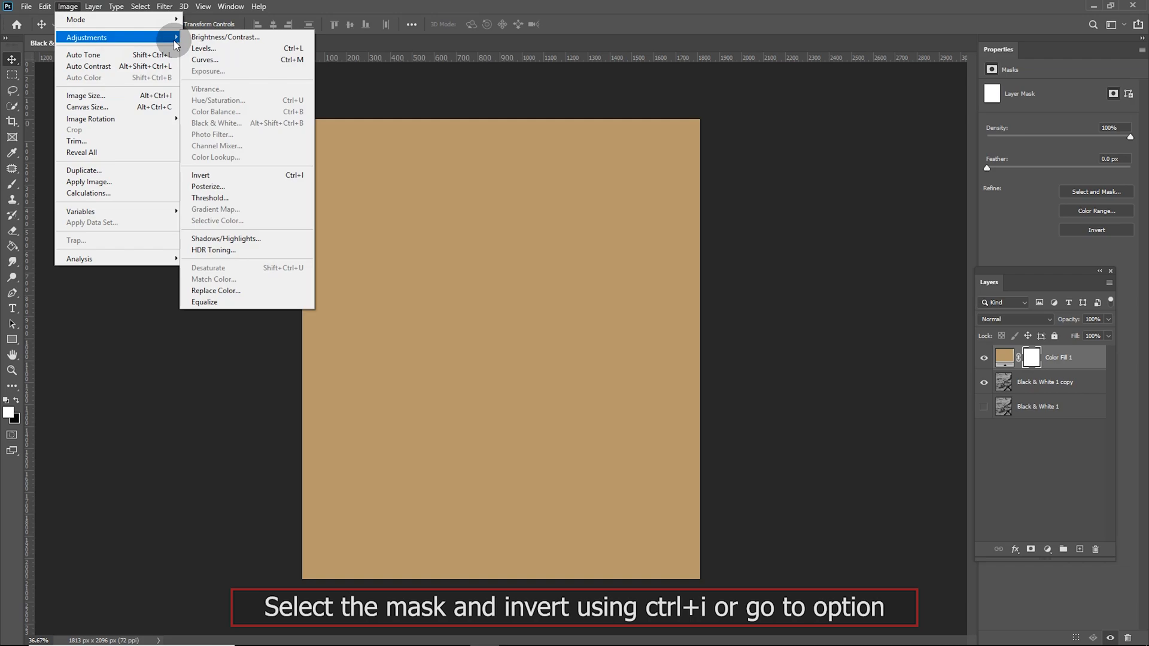
click(233, 175)
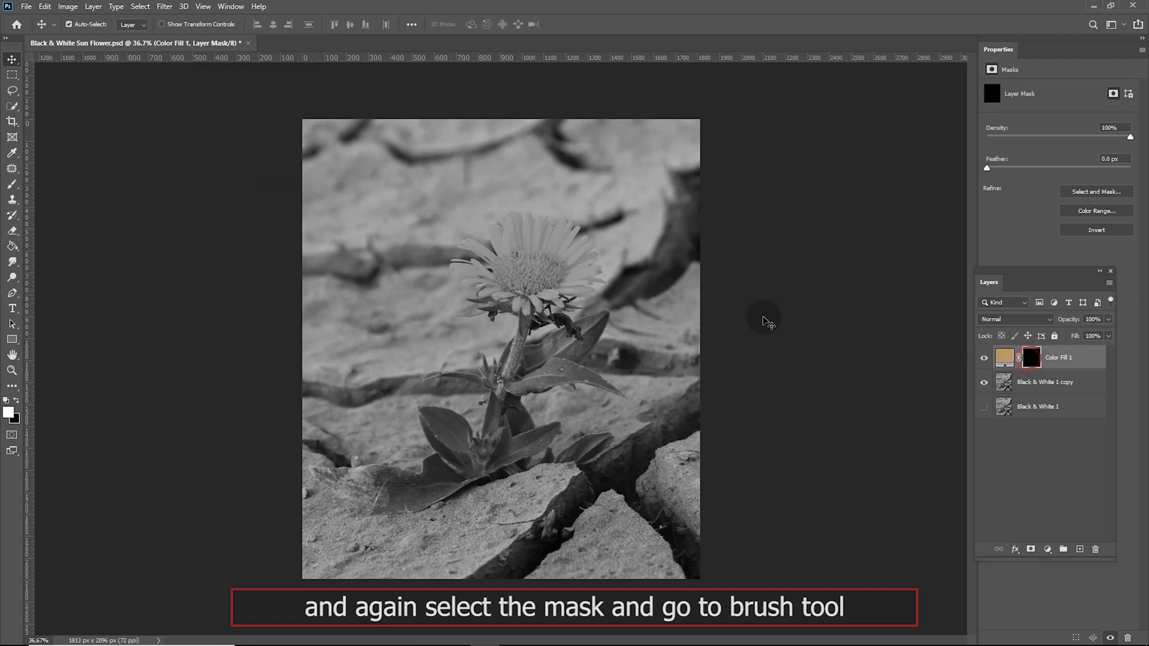
click(14, 183)
scroll(462, 272, up, 2)
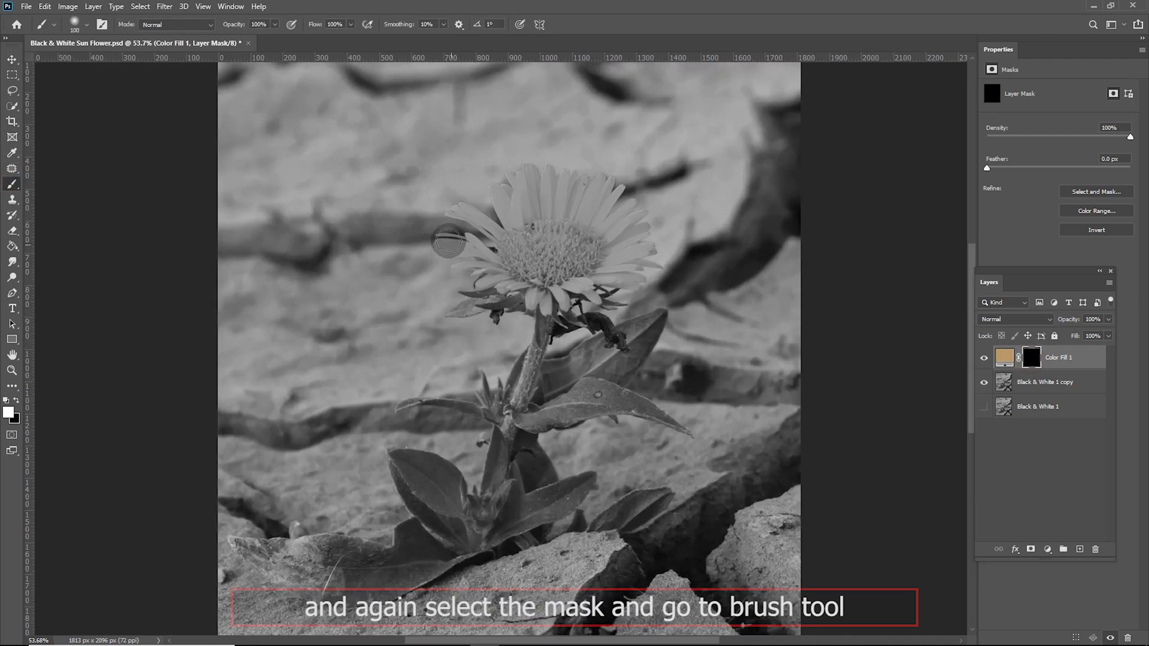
drag(397, 445, 401, 326)
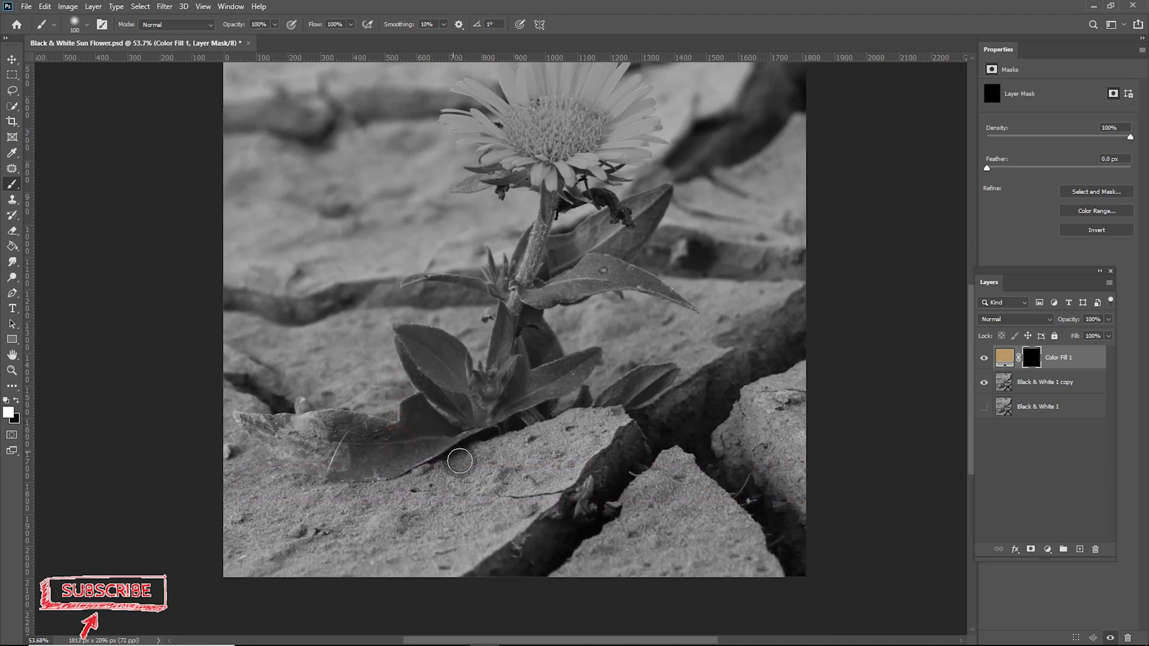
drag(473, 450, 460, 462)
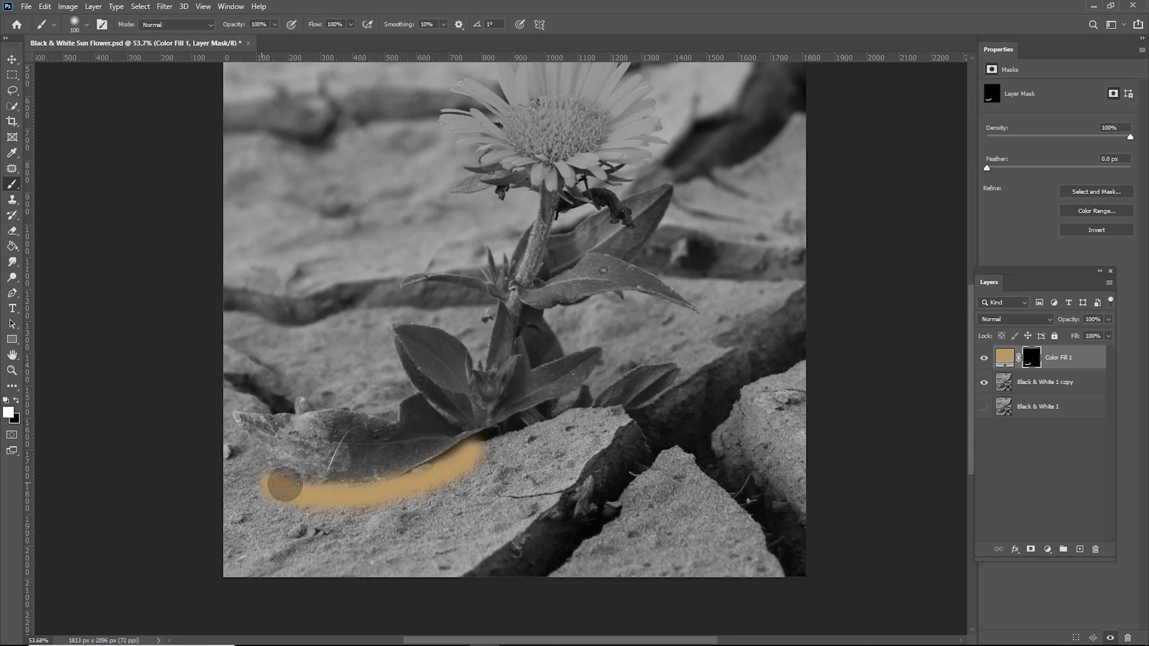
key(ctrl+z)
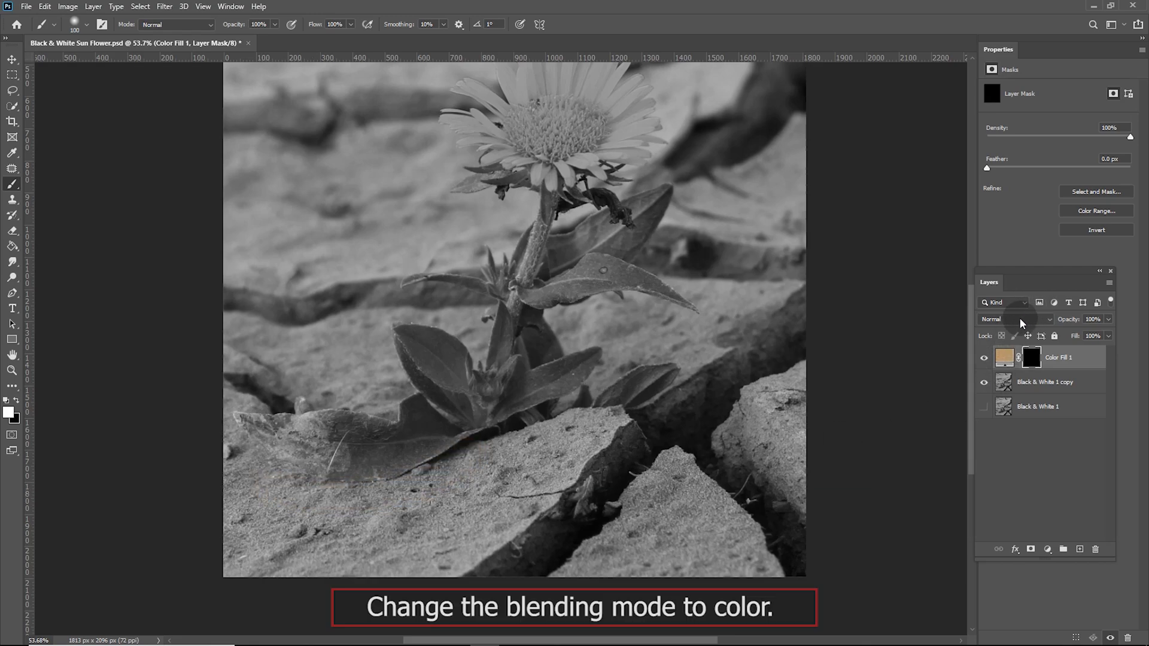
Step: Set the fill layer's blend mode to Color and brush white on its mask over the foreground soil below the plant
click(1020, 319)
click(986, 599)
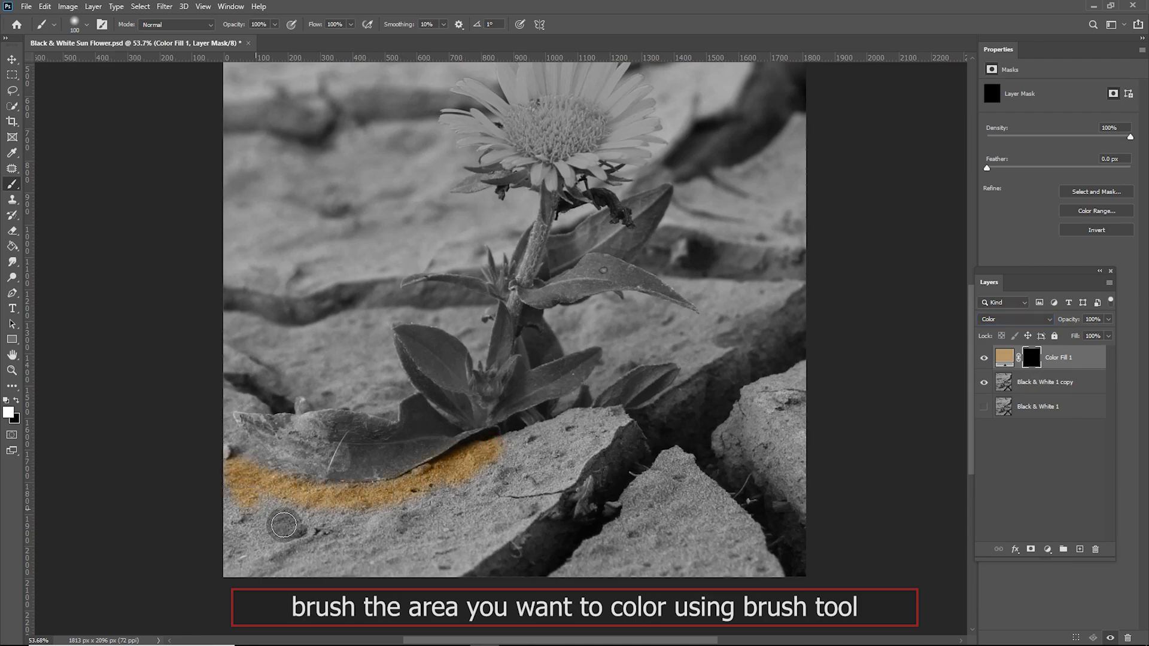
mouse_move(283, 525)
mouse_down()
mouse_move(441, 542)
mouse_move(509, 520)
mouse_up()
scroll(284, 378, up, 3)
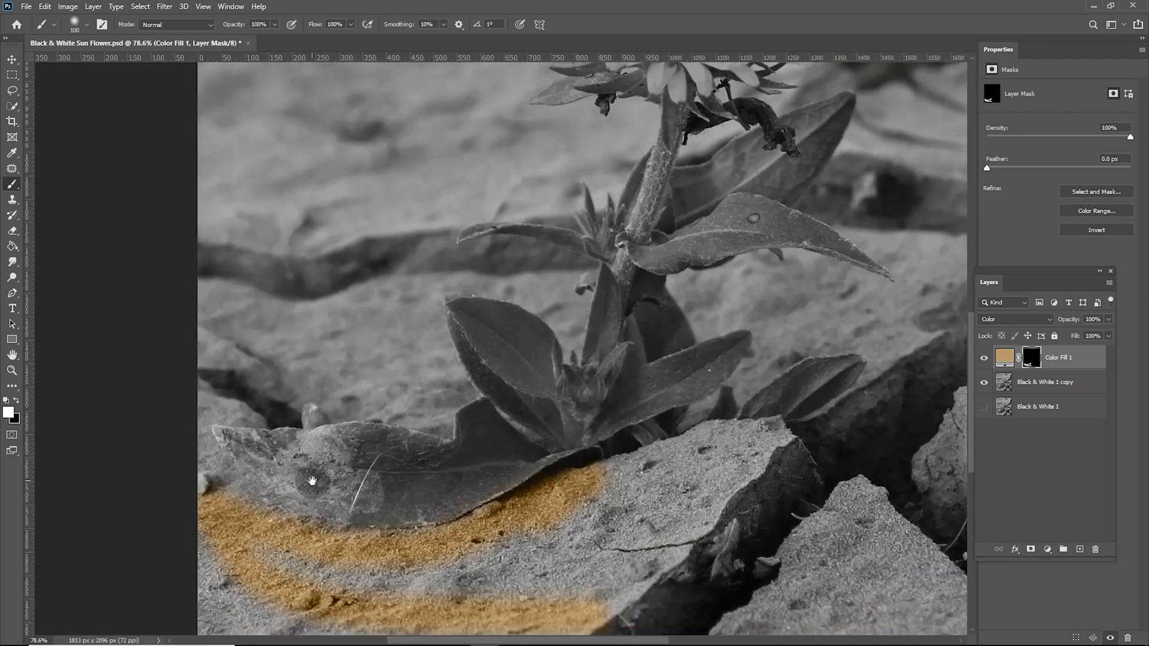
scroll(307, 477, down, 2)
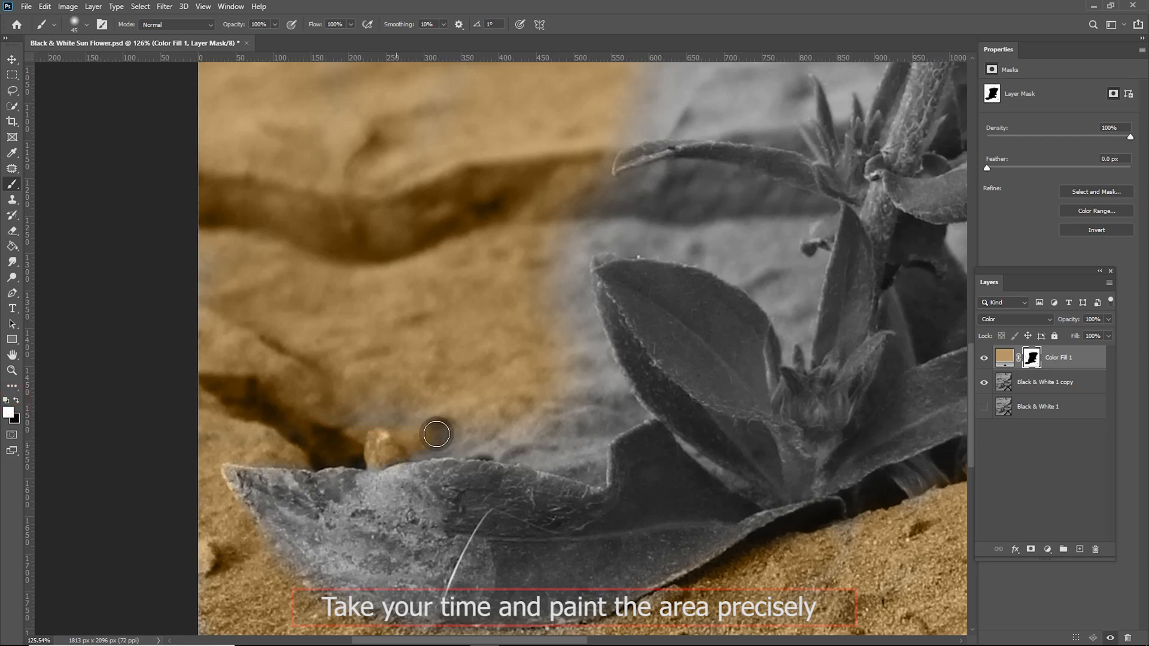
Step: Paint the mask white along the upper edge of the large left leaf and the underside of the narrow leaf above it
drag(601, 364, 619, 370)
key(x)
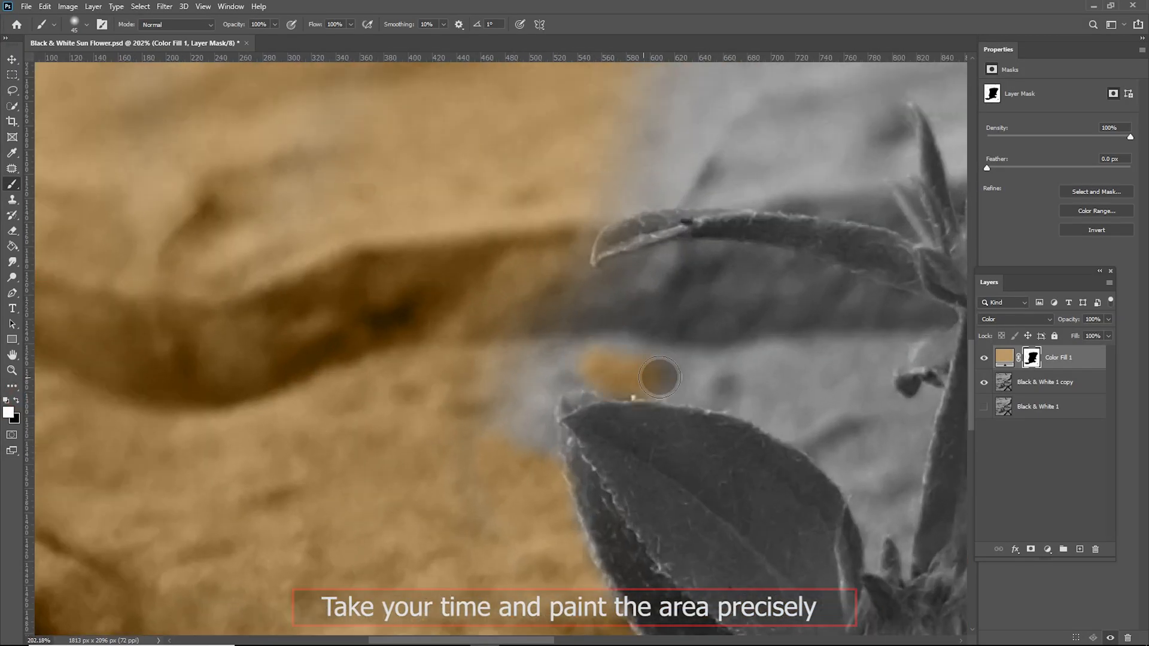
mouse_move(653, 374)
mouse_down()
mouse_move(860, 487)
mouse_move(891, 551)
mouse_move(922, 474)
mouse_up()
drag(595, 269, 872, 300)
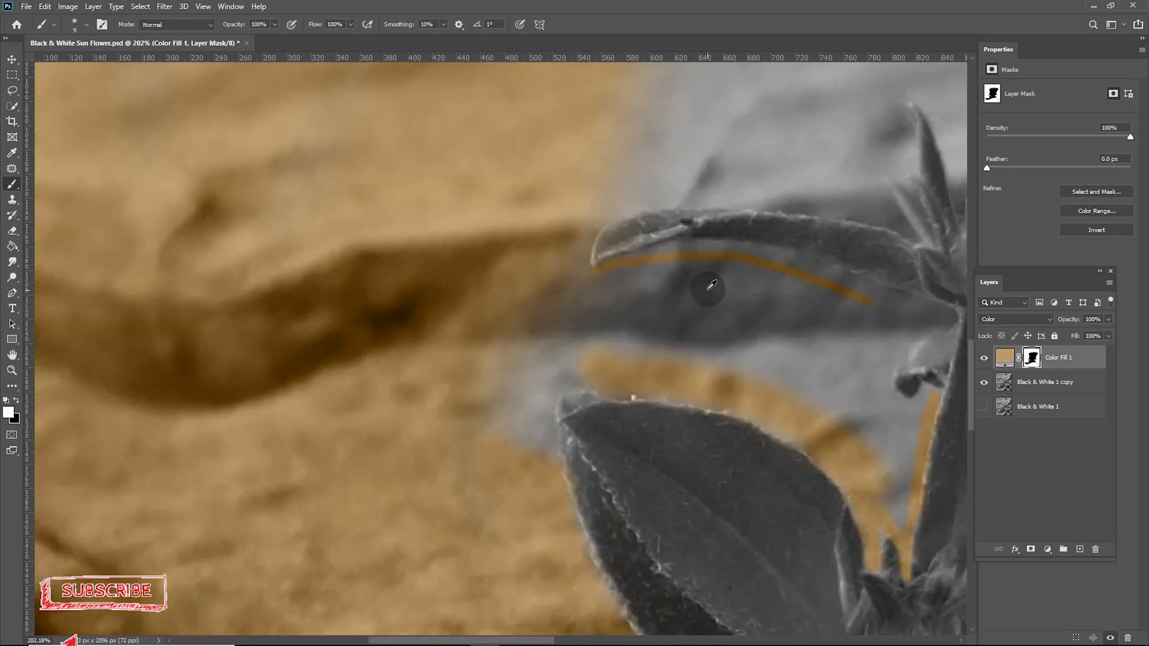
scroll(710, 285, up, 3)
drag(658, 236, 890, 269)
mouse_move(889, 269)
mouse_down()
mouse_move(644, 249)
mouse_move(739, 342)
mouse_move(741, 436)
mouse_move(721, 459)
mouse_up()
Step: Fill the ground between the large left leaf and the narrow leaf with sand colour, varying the brush size near the edges
key(bracketright)
key(bracketright)
key(bracketright)
key(bracketright)
key(bracketright)
key(bracketright)
key(bracketright)
key(bracketright)
key(bracketright)
key(bracketright)
key(bracketright)
mouse_move(410, 295)
mouse_down()
mouse_move(575, 366)
mouse_move(499, 275)
mouse_up()
key(bracketleft)
key(bracketleft)
key(bracketleft)
key(bracketleft)
key(bracketleft)
drag(499, 275, 771, 305)
key(bracketleft)
key(bracketleft)
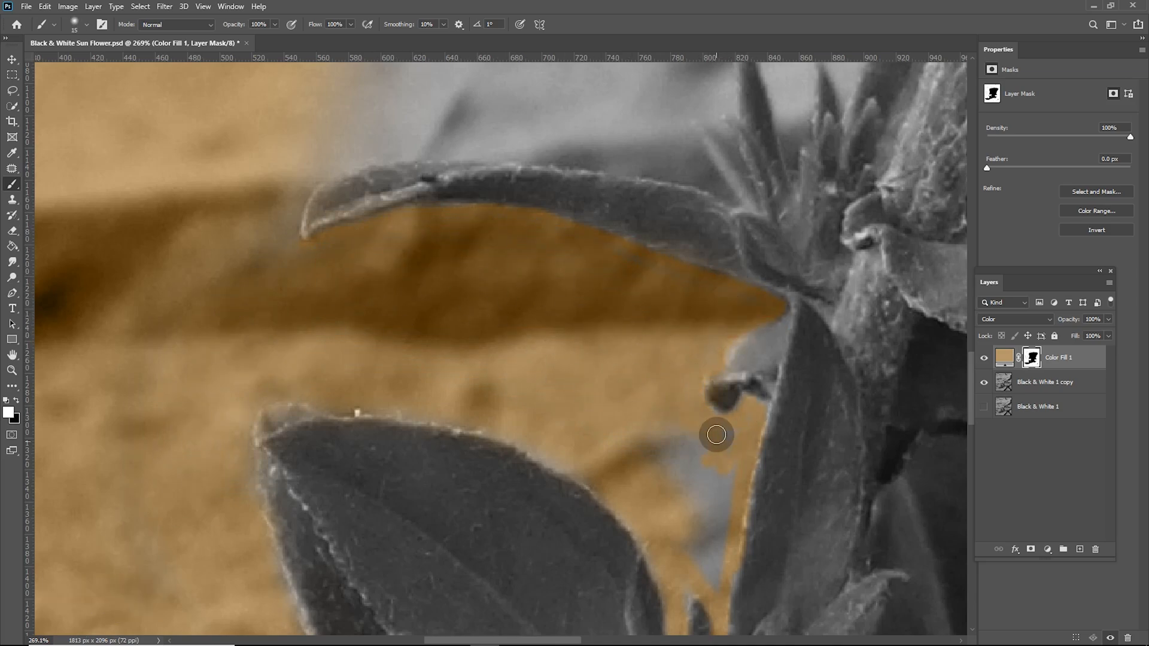
drag(712, 466, 714, 587)
Step: Paint black on the mask over the small curled bud beside the stem to clear sand colour from it
scroll(622, 431, down, 4)
scroll(665, 413, up, 5)
key(x)
drag(698, 400, 718, 409)
scroll(697, 400, down, 4)
Step: Trace thin white mask strokes along the narrow leaf's top, the spiky leaflets, the stem's left side and the sepals' underside
drag(516, 278, 469, 401)
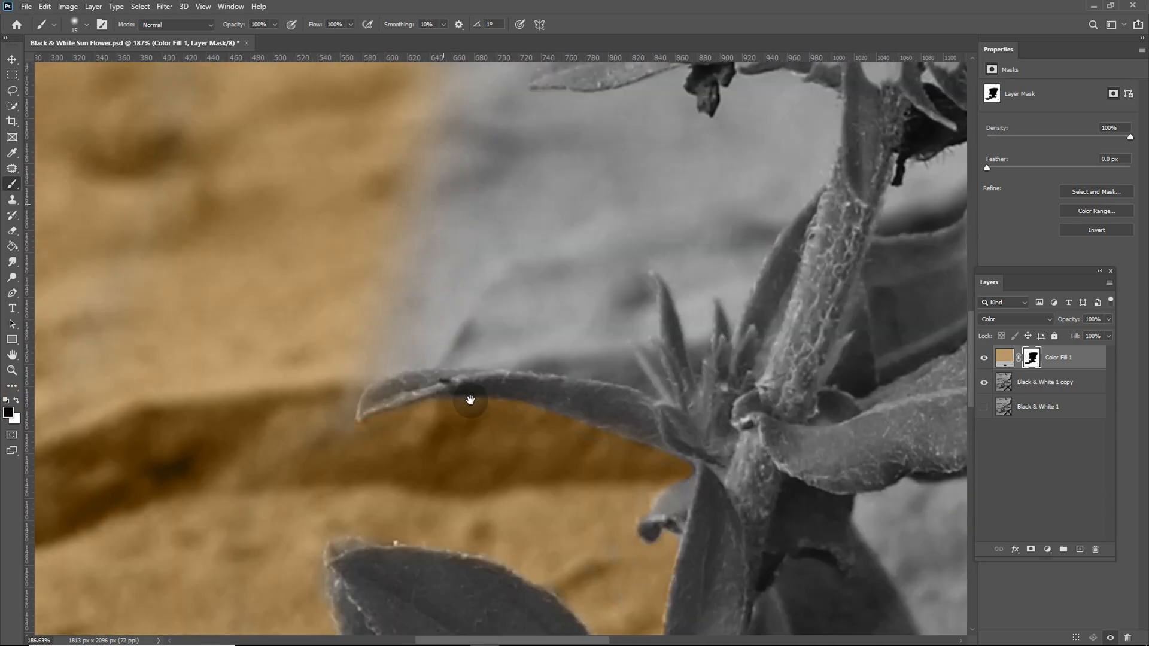
scroll(359, 419, up, 3)
click(16, 401)
scroll(317, 410, up, 3)
mouse_move(366, 429)
mouse_down()
mouse_move(587, 354)
mouse_move(344, 341)
mouse_up()
mouse_move(345, 343)
mouse_down()
mouse_move(643, 375)
mouse_move(603, 164)
mouse_move(769, 446)
mouse_move(848, 322)
mouse_move(895, 208)
mouse_up()
scroll(604, 164, up, 5)
drag(896, 208, 776, 380)
mouse_move(776, 379)
mouse_down()
mouse_move(849, 282)
mouse_move(711, 441)
mouse_up()
drag(712, 437, 847, 274)
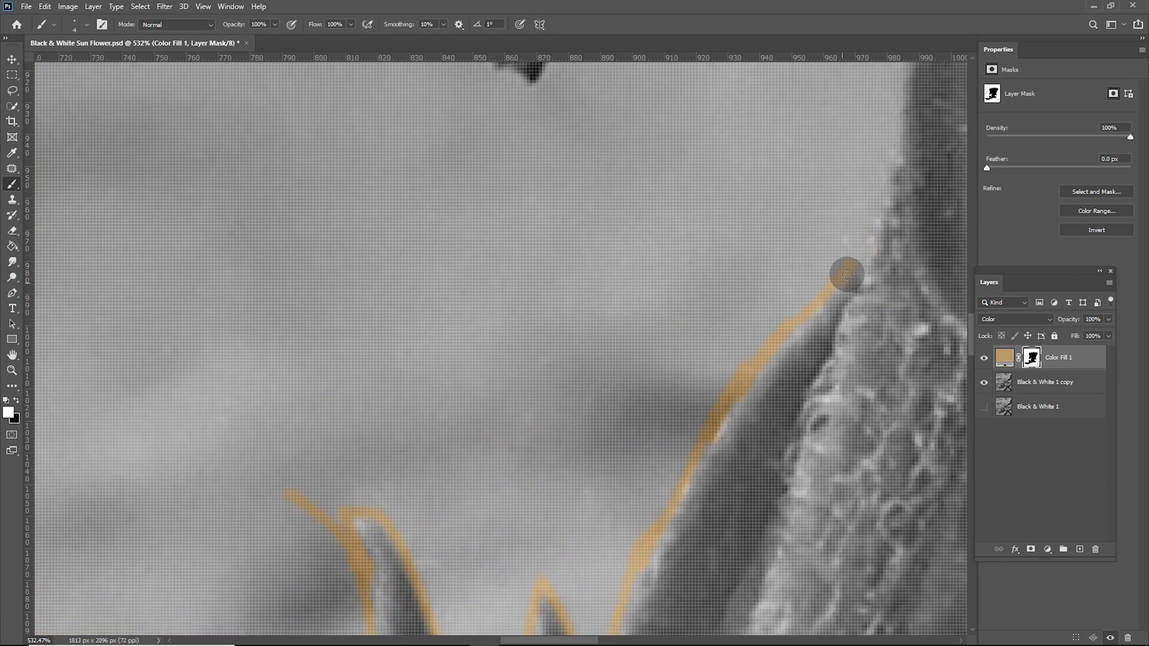
scroll(890, 213, down, 7)
mouse_move(481, 191)
mouse_down()
mouse_move(640, 185)
mouse_move(751, 232)
mouse_move(794, 187)
mouse_move(851, 167)
mouse_move(871, 383)
mouse_move(824, 402)
mouse_up()
Step: Brush sand colour with a larger brush over the ground between the left sepals, the stem and the spiky leaflets
scroll(818, 348, down, 2)
key(bracketright)
key(bracketright)
key(bracketright)
key(bracketright)
key(bracketright)
key(bracketright)
key(bracketright)
key(bracketright)
key(bracketright)
key(bracketright)
key(bracketright)
key(bracketright)
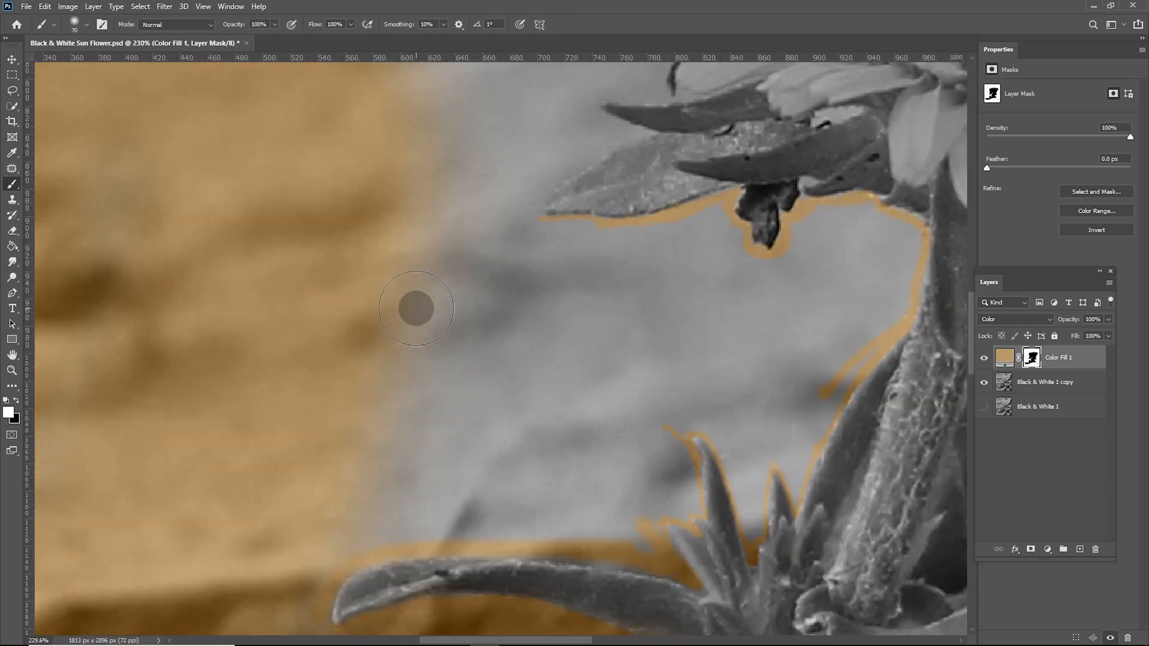
key(bracketleft)
key(bracketleft)
key(bracketleft)
key(bracketleft)
mouse_move(416, 308)
mouse_down()
mouse_move(682, 254)
mouse_move(856, 235)
mouse_move(864, 331)
mouse_move(789, 426)
mouse_up()
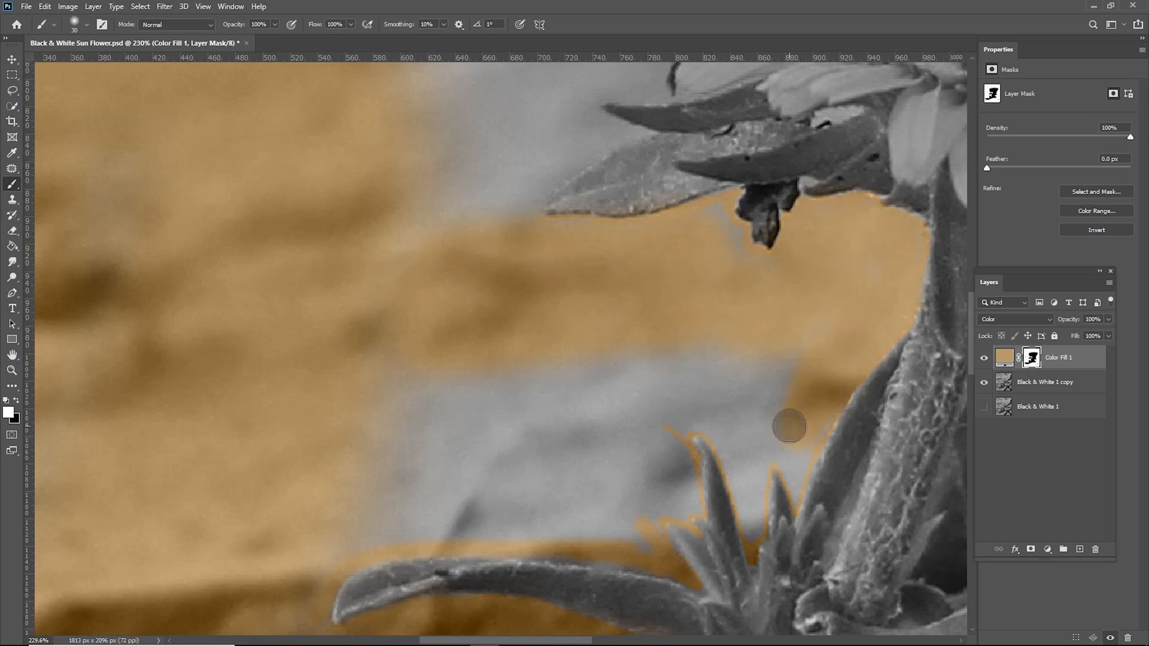
scroll(395, 538, up, 4)
mouse_move(372, 384)
mouse_down()
mouse_move(419, 431)
mouse_move(824, 370)
mouse_move(839, 261)
mouse_move(917, 378)
mouse_up()
Step: Refine the sand colour around the tips of the spiky leaflets with a small brush
scroll(917, 378, down, 4)
scroll(533, 431, up, 4)
key(bracketleft)
key(bracketleft)
key(bracketleft)
key(bracketleft)
key(bracketleft)
key(x)
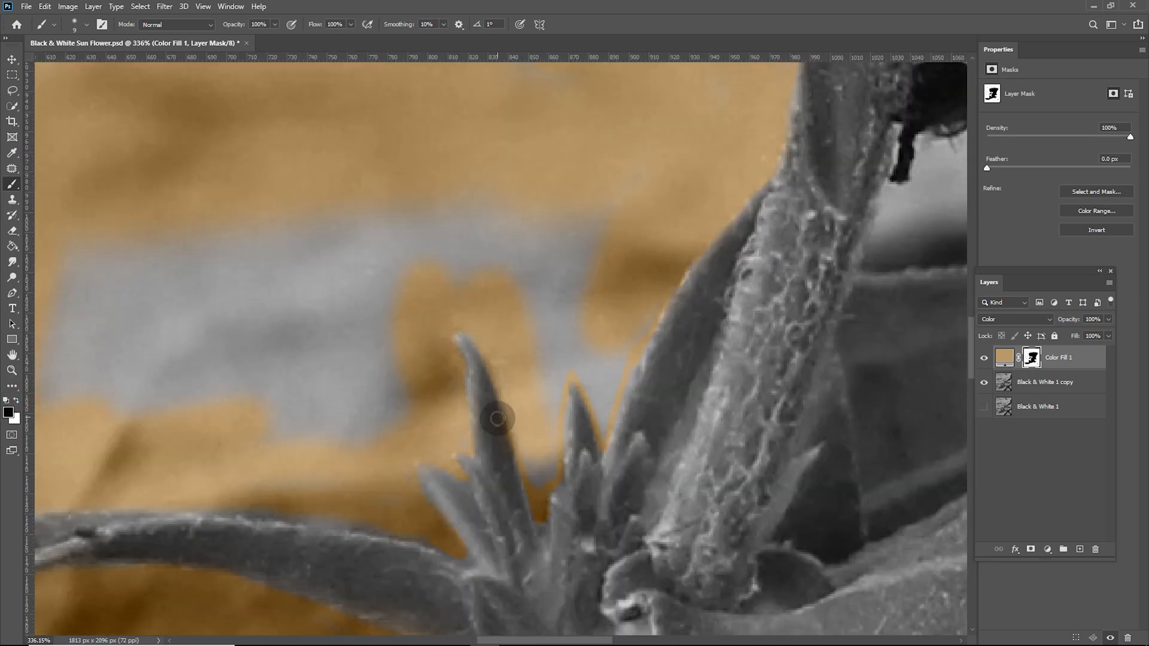
key(x)
scroll(574, 359, up, 1)
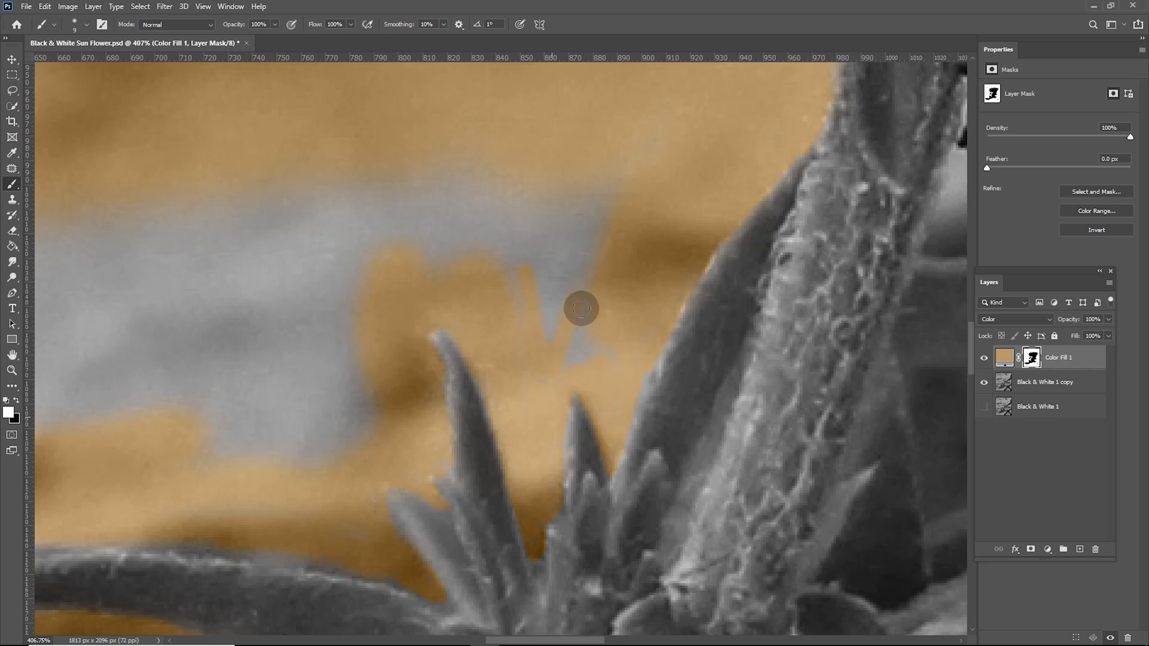
drag(581, 309, 615, 332)
Step: Enlarge the brush and fill the remaining grey ground above the narrow left leaf with sand colour
key(bracketright)
key(bracketright)
key(bracketright)
key(bracketright)
key(bracketright)
key(bracketright)
key(bracketright)
drag(548, 221, 461, 196)
scroll(472, 209, down, 5)
drag(117, 296, 335, 354)
scroll(491, 180, down, 4)
scroll(473, 150, up, 4)
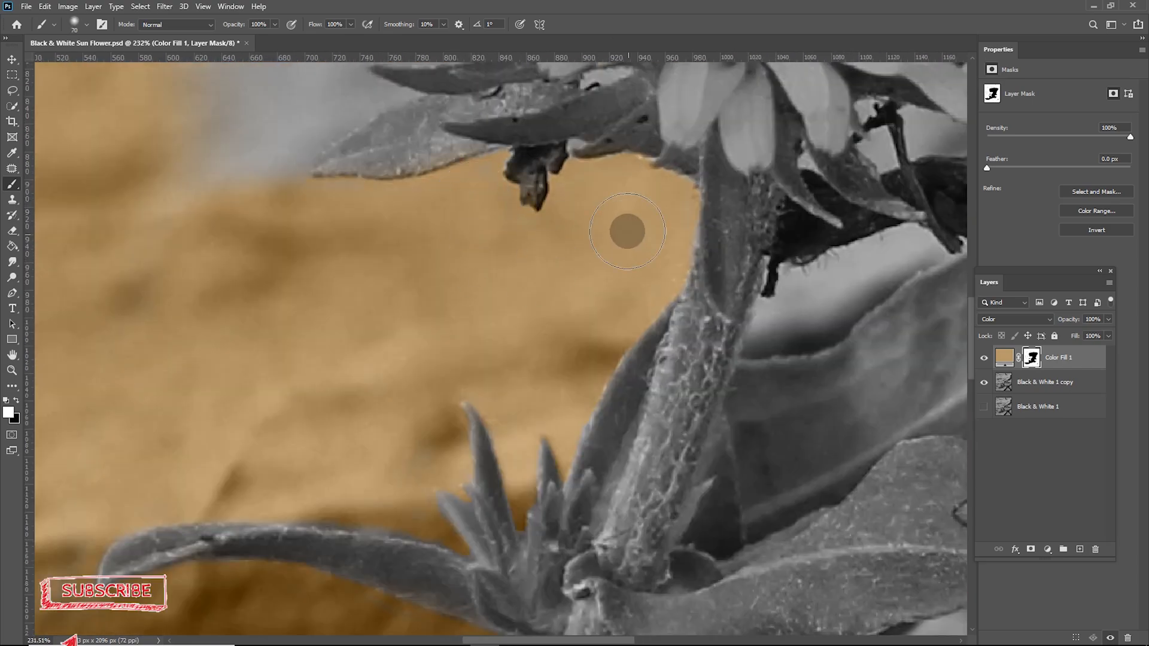
Step: Brush sand colour over the blurred background surrounding the flower head and down the picture's right side
scroll(616, 449, down, 8)
mouse_move(411, 327)
mouse_down()
mouse_move(455, 280)
mouse_move(360, 477)
mouse_up()
drag(310, 329, 447, 239)
drag(447, 239, 323, 359)
drag(807, 265, 876, 288)
drag(901, 345, 593, 291)
drag(593, 287, 591, 207)
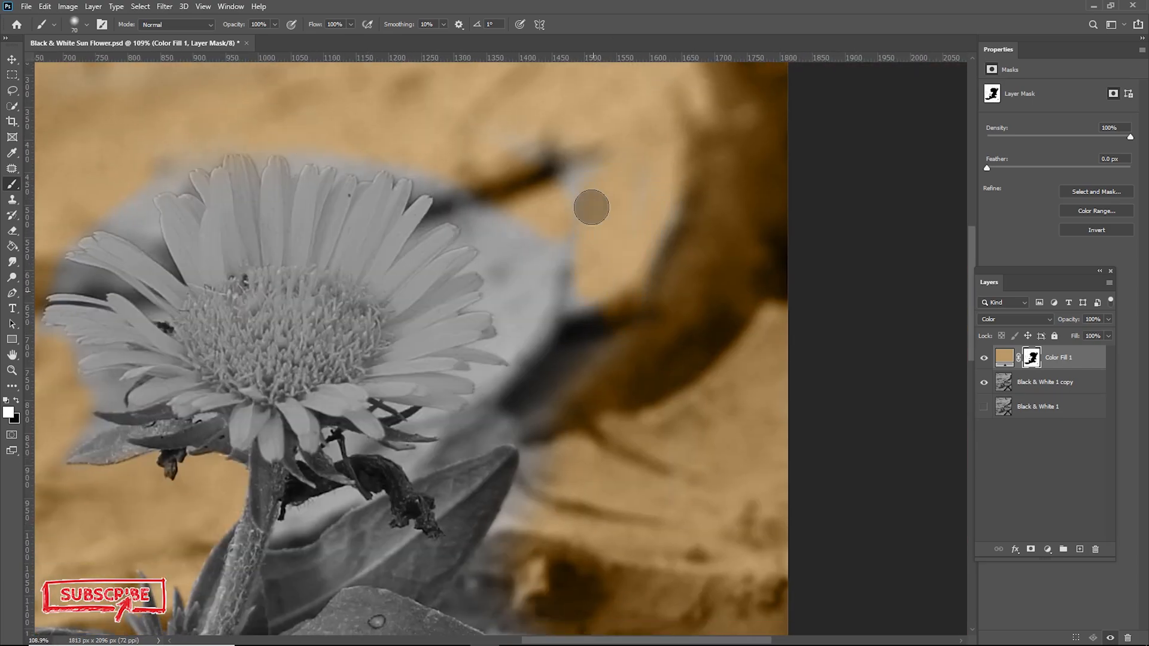
drag(604, 533, 568, 102)
scroll(179, 418, up, 2)
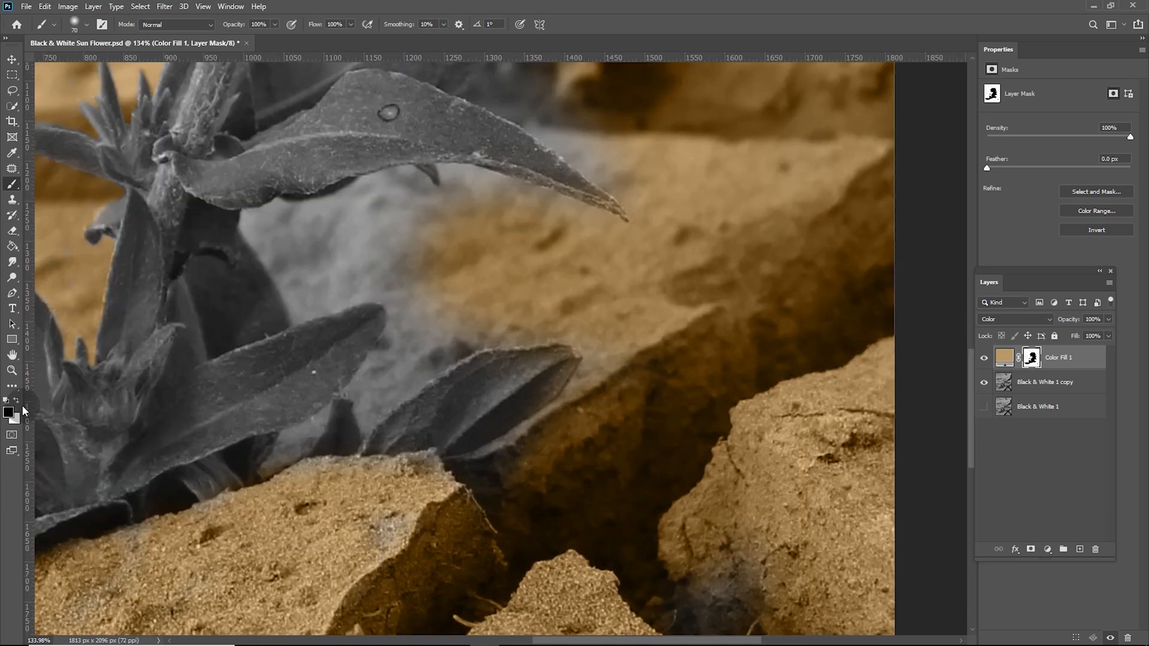
Step: Touch up the mask near the lower right leaves, switching back to white to colour the ground around them
scroll(490, 407, up, 4)
drag(492, 406, 592, 359)
key(x)
drag(563, 483, 333, 517)
drag(488, 284, 490, 368)
drag(490, 368, 557, 541)
Step: Reduce the brush and paint the ground around the right-hand leaves and beneath the flower head in sand colour
key(bracketleft)
key(bracketleft)
key(bracketleft)
key(bracketleft)
key(bracketleft)
key(bracketleft)
key(bracketleft)
mouse_move(138, 213)
mouse_down()
mouse_move(204, 342)
mouse_move(353, 345)
mouse_move(302, 470)
mouse_up()
mouse_move(145, 216)
mouse_down()
mouse_move(313, 169)
mouse_move(538, 191)
mouse_move(453, 152)
mouse_up()
drag(453, 151, 583, 599)
Step: Paint the small background gaps between the lower right petals, sepals and withered leaf with a very fine brush
scroll(583, 341, up, 8)
key(bracketleft)
key(bracketleft)
mouse_move(560, 287)
mouse_down()
mouse_move(576, 325)
mouse_move(510, 302)
mouse_move(591, 259)
mouse_up()
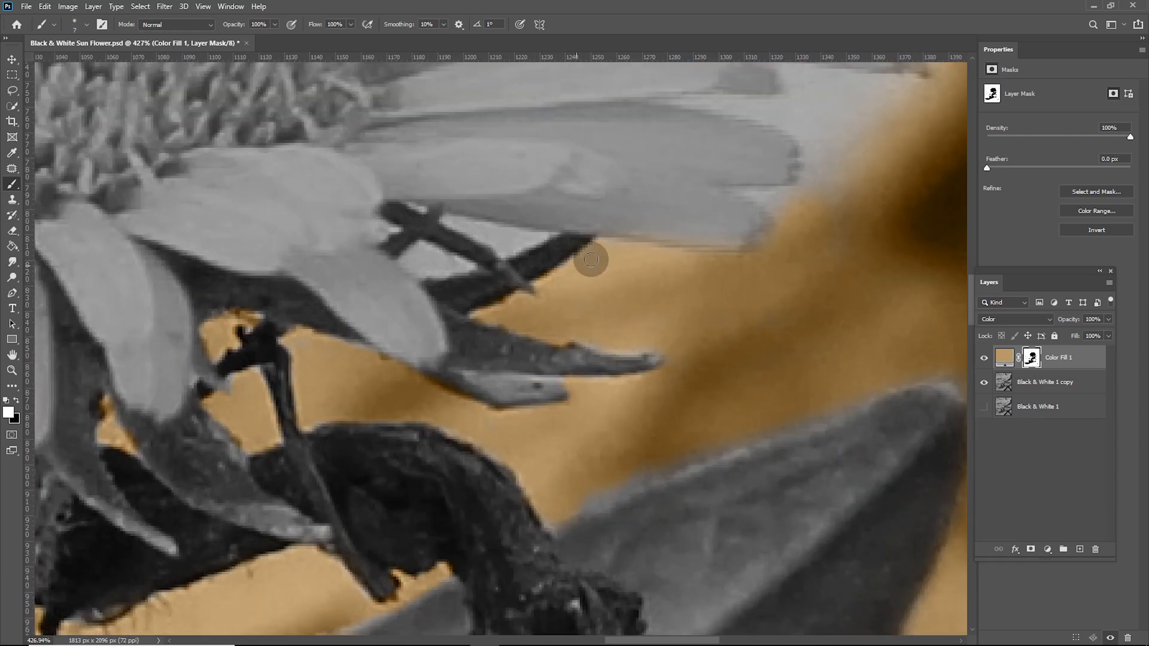
scroll(448, 198, up, 3)
key(bracketleft)
key(bracketleft)
key(bracketleft)
key(bracketleft)
key(bracketleft)
mouse_move(442, 229)
mouse_down()
mouse_move(571, 253)
mouse_move(522, 260)
mouse_up()
mouse_move(413, 263)
mouse_down()
mouse_move(404, 298)
mouse_move(409, 289)
mouse_up()
Step: Continue the sand colour along the outer petals, using a larger brush for the adjoining background
scroll(413, 287, down, 12)
scroll(533, 257, up, 5)
drag(535, 252, 422, 386)
key(bracketright)
key(bracketright)
key(bracketright)
key(bracketright)
key(bracketright)
mouse_move(375, 340)
mouse_down()
mouse_move(404, 343)
mouse_move(455, 392)
mouse_move(454, 335)
mouse_move(515, 338)
mouse_up()
drag(515, 338, 521, 505)
mouse_move(483, 215)
mouse_down()
mouse_move(486, 264)
mouse_move(450, 354)
mouse_move(523, 231)
mouse_move(498, 429)
mouse_move(527, 428)
mouse_up()
Step: Paint the remaining background beside the lower right petals in sand colour with the Brush tool
scroll(443, 263, up, 5)
mouse_move(515, 236)
mouse_down()
mouse_move(676, 335)
mouse_move(587, 320)
mouse_up()
mouse_move(634, 335)
mouse_down()
mouse_move(780, 467)
mouse_move(641, 85)
mouse_move(679, 296)
mouse_up()
key(p)
click(12, 187)
scroll(610, 295, down, 4)
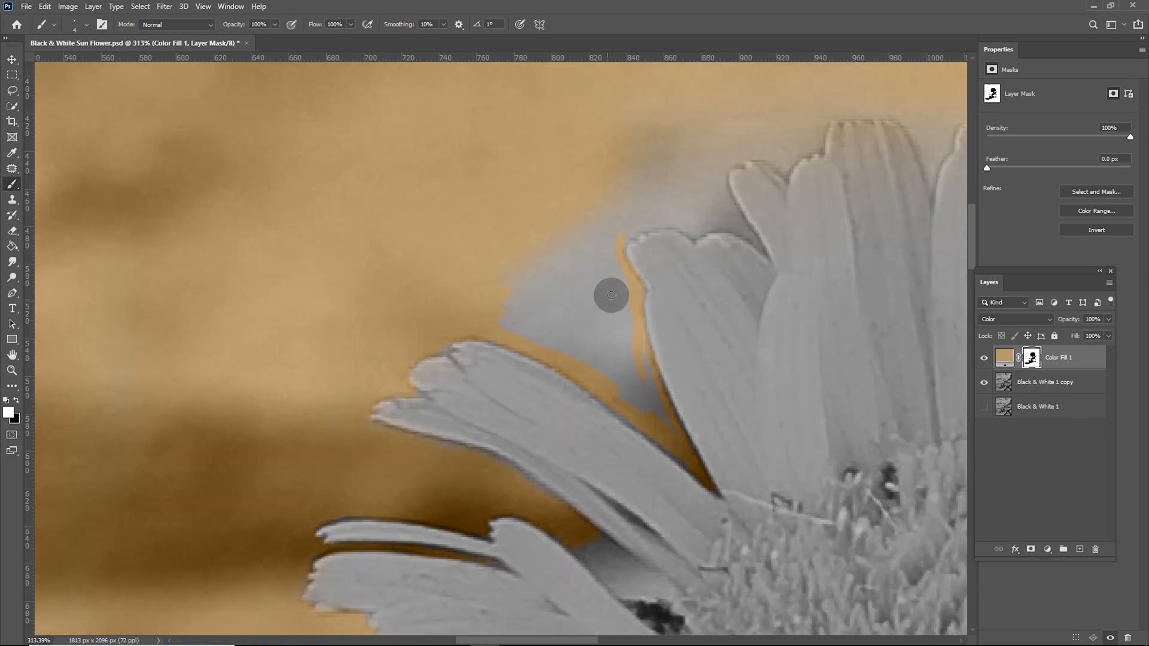
Step: Fill the grey background gaps between the upper left petals with sand colour on the mask
scroll(616, 288, up, 4)
mouse_move(621, 214)
mouse_down()
mouse_move(845, 234)
mouse_move(809, 99)
mouse_move(648, 121)
mouse_move(640, 402)
mouse_move(455, 328)
mouse_move(351, 358)
mouse_up()
scroll(625, 336, down, 2)
key(bracketright)
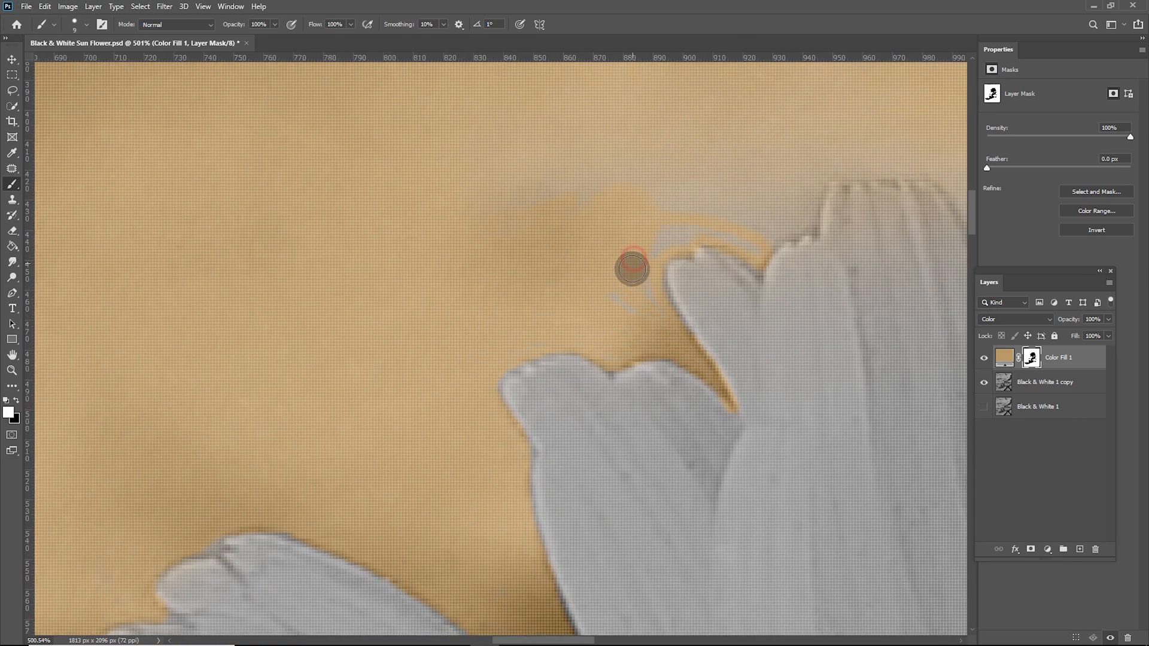
Step: Paint sand colour closely around the tips of the top petals with an adjusted brush size, completing the background
scroll(611, 190, down, 3)
key(bracketleft)
key(bracketleft)
key(bracketleft)
key(bracketleft)
scroll(702, 289, up, 2)
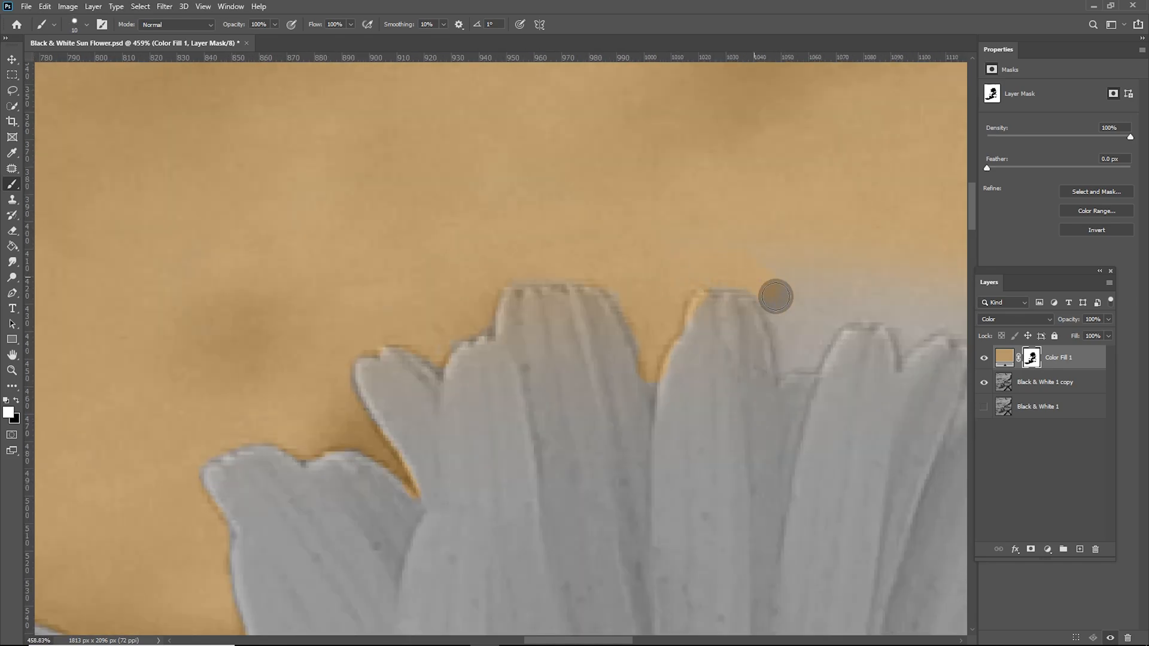
scroll(774, 295, up, 2)
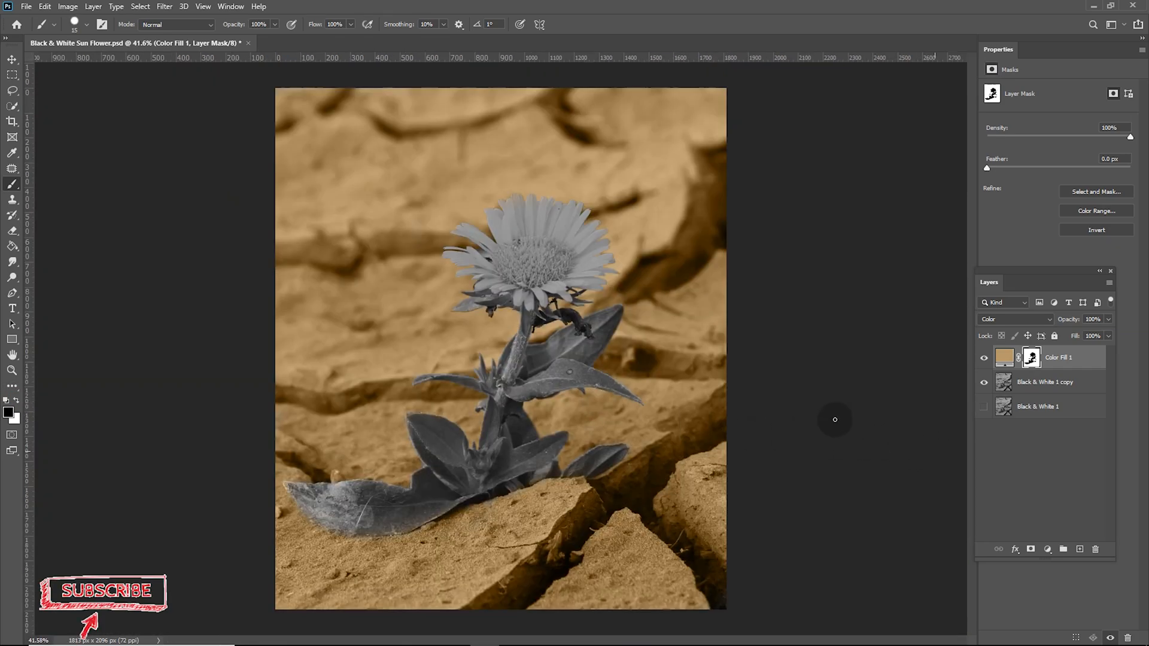
Step: Add a Solid Color fill layer in sunflower orange, ffae00
key(v)
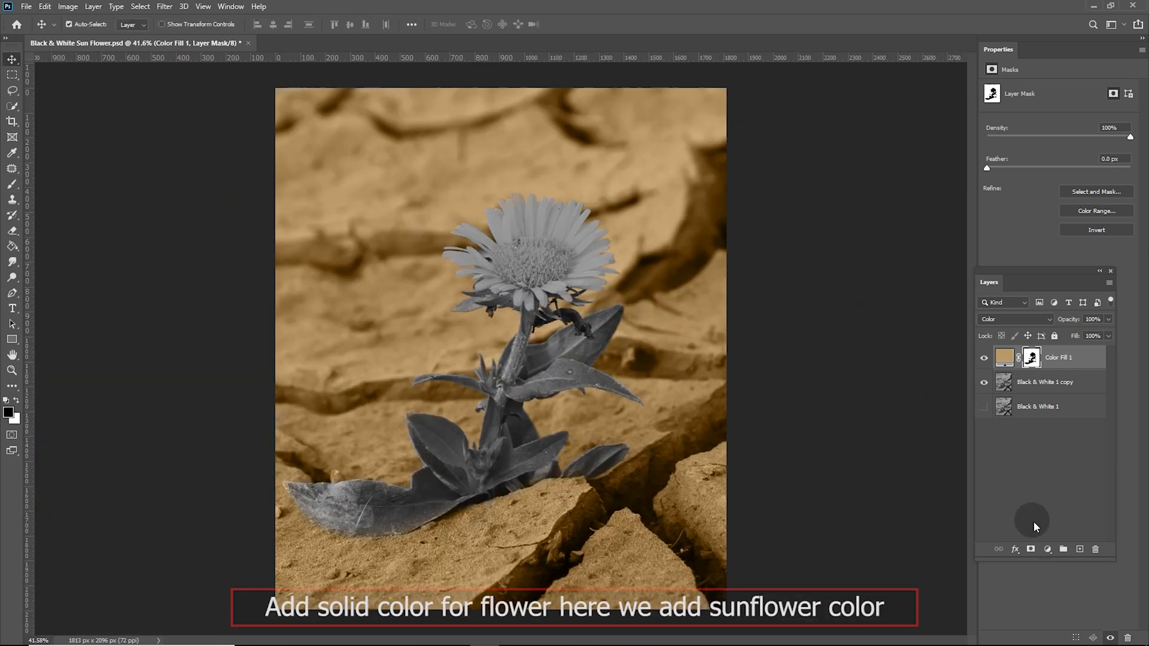
click(1047, 549)
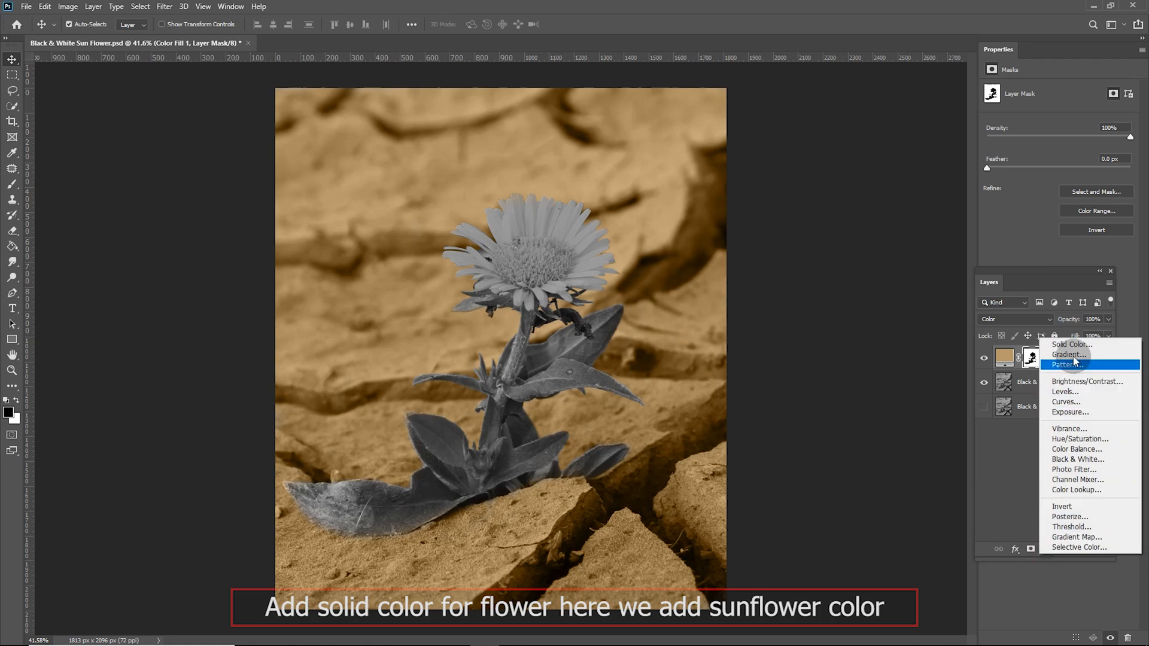
click(1071, 351)
double_click(919, 364)
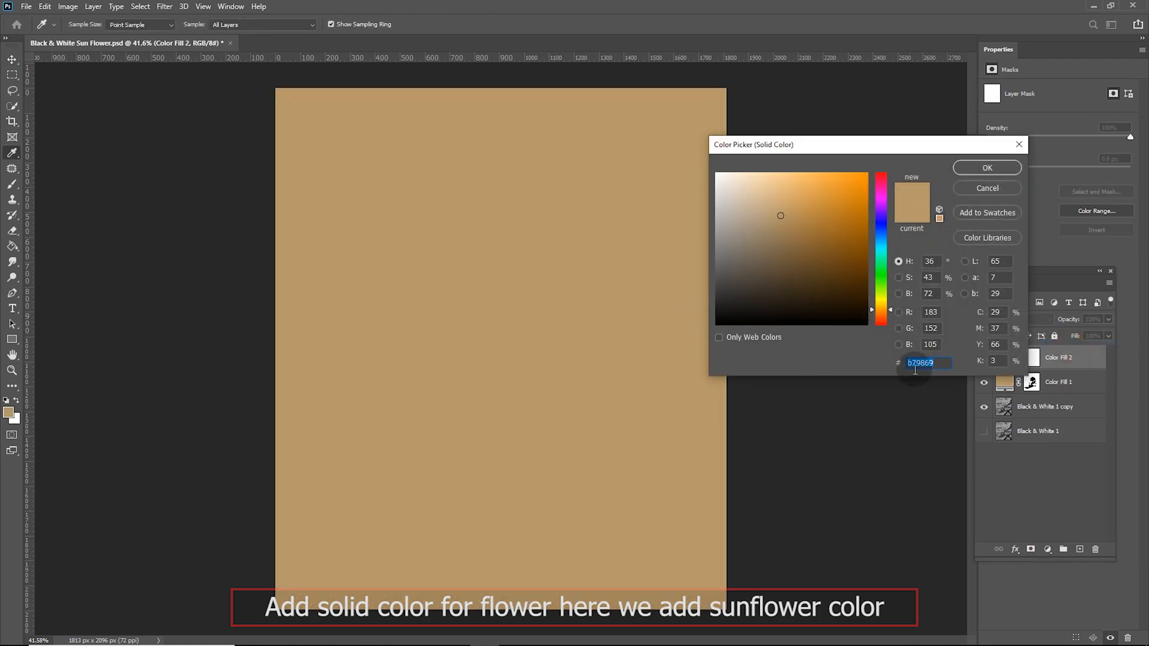
text(ff)
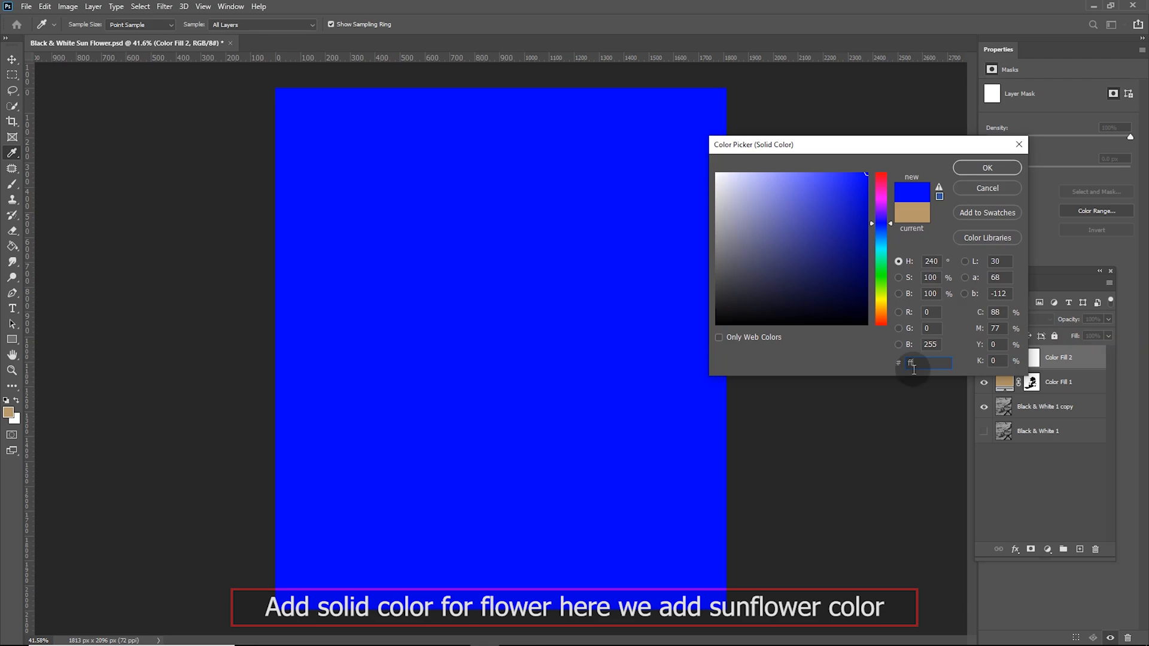
text(ae00)
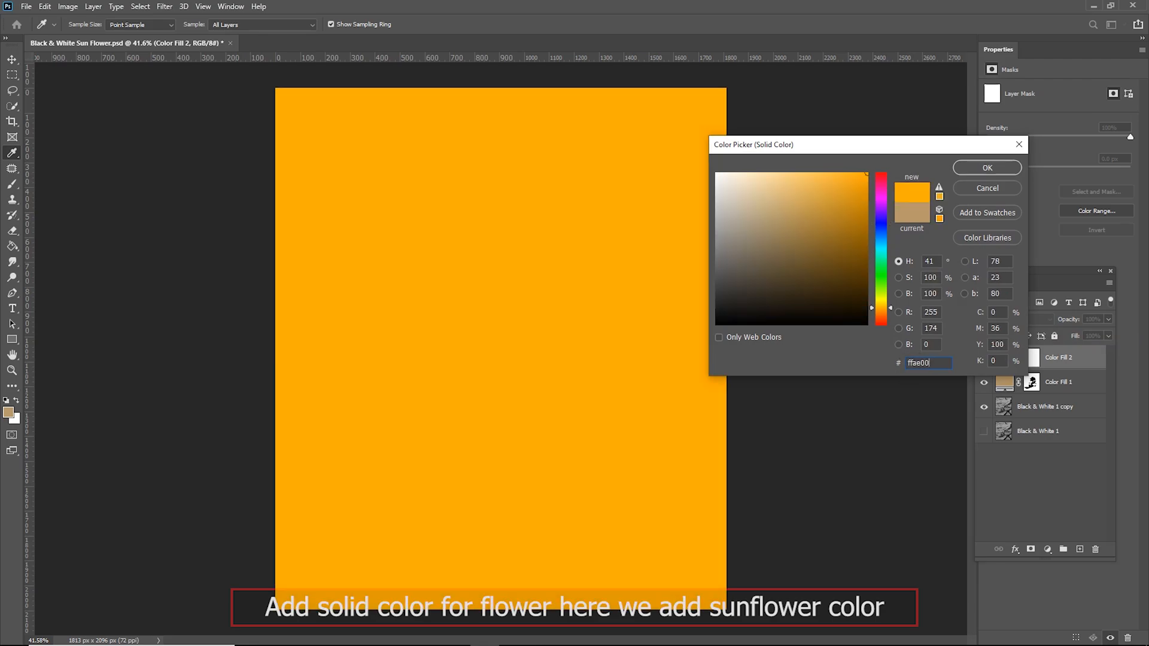
click(988, 168)
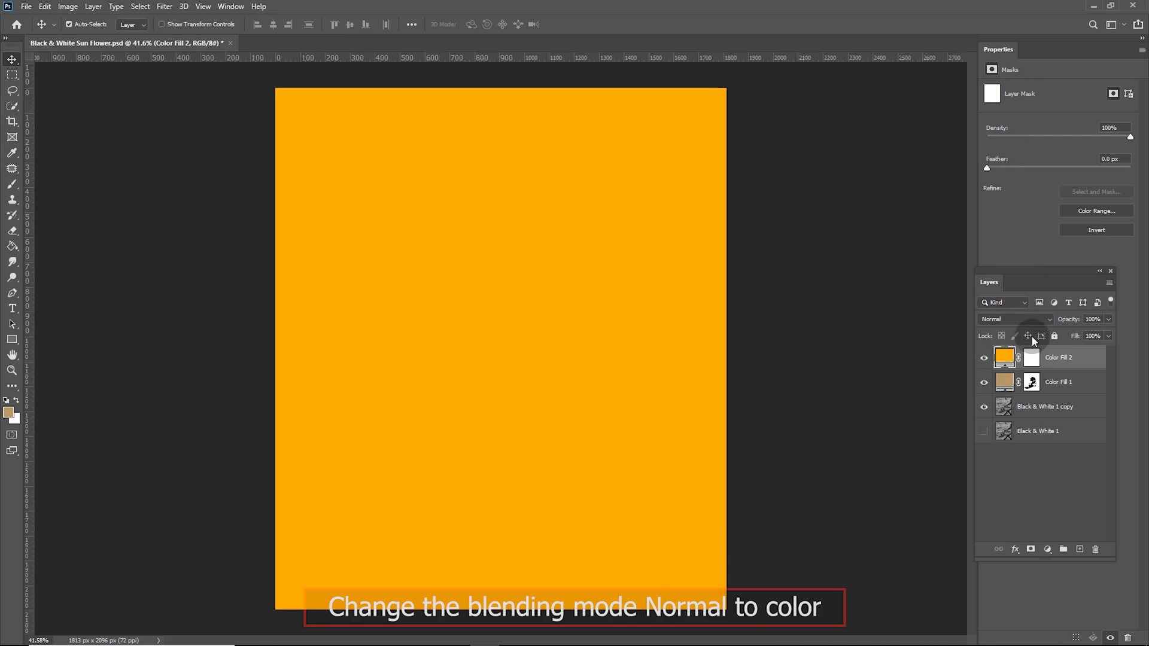
Step: Set the orange fill layer's blend mode to Color and invert its mask to hide the colour
click(1025, 319)
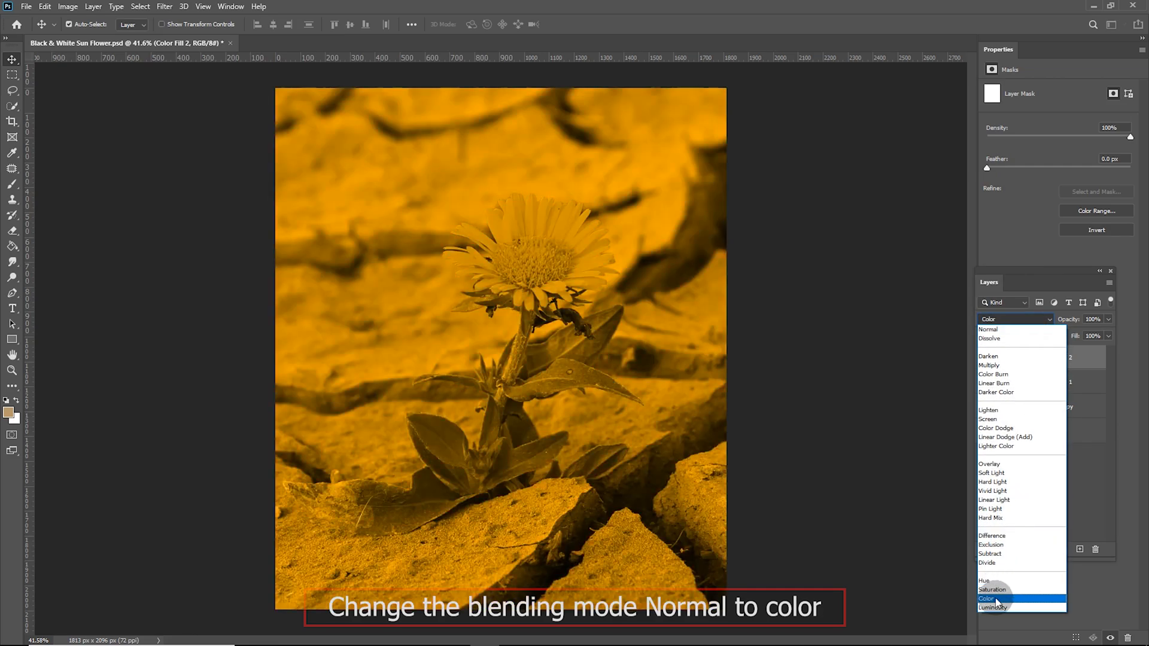
click(997, 598)
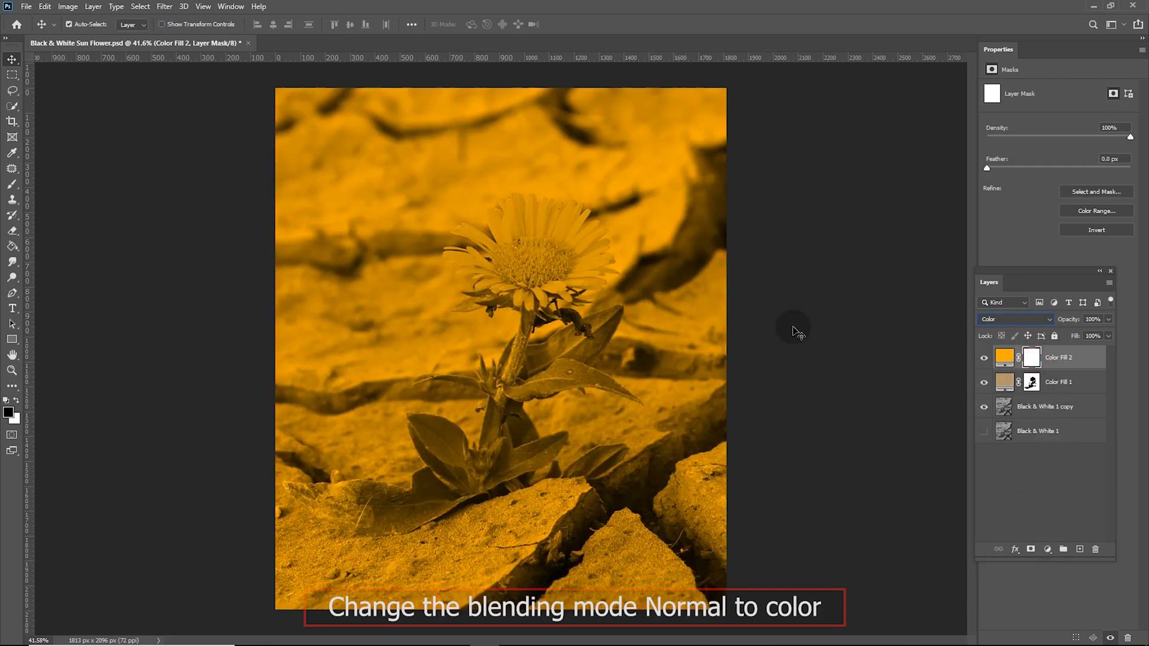
click(68, 6)
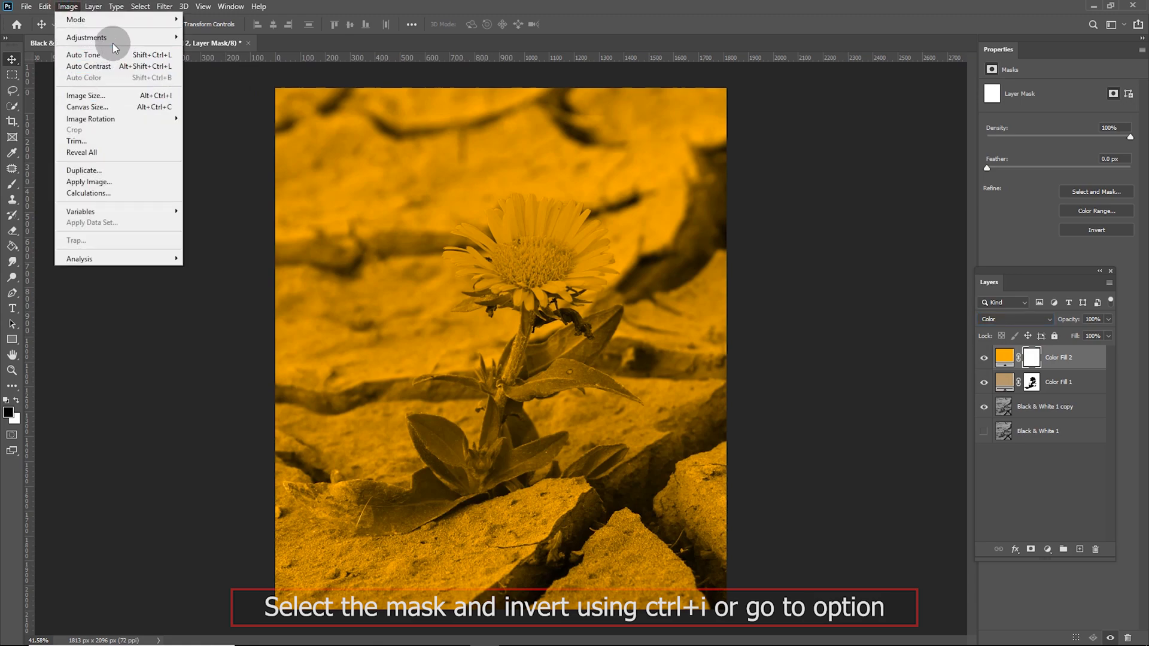
mouse_move(178, 38)
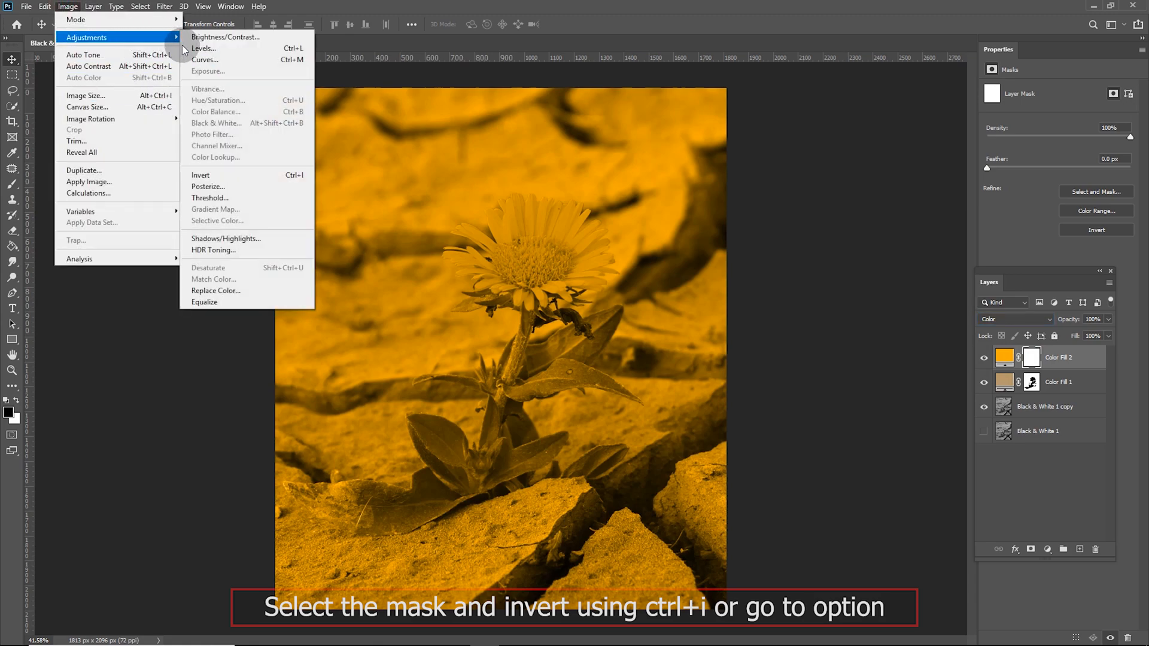
click(202, 175)
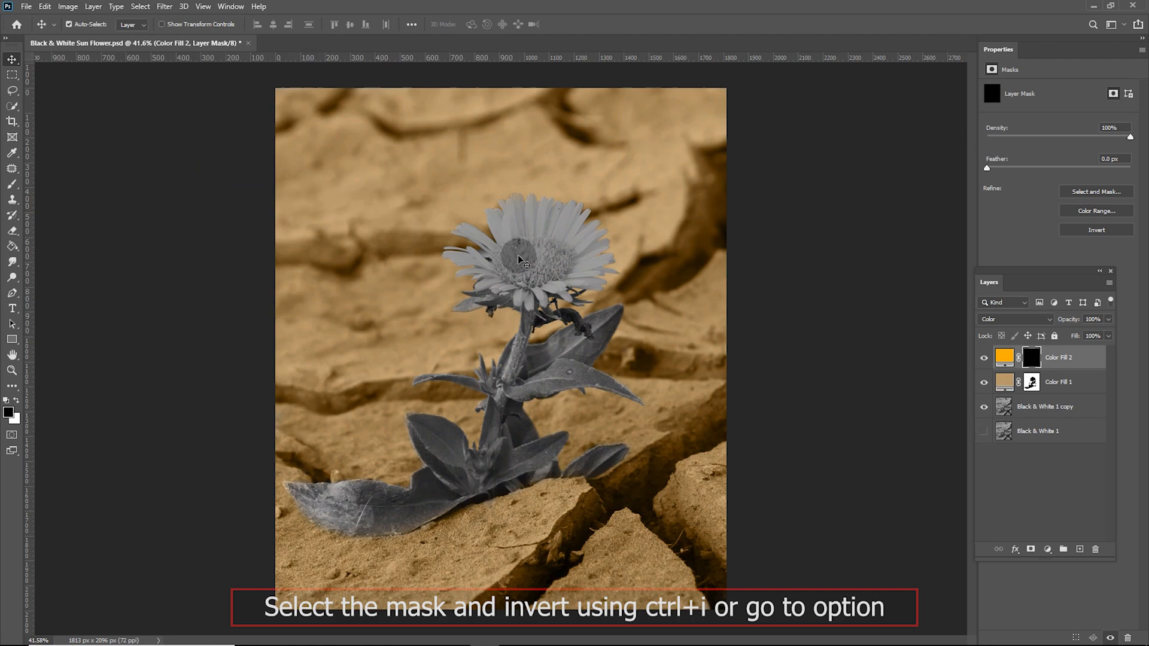
Step: Ready the Brush tool at a size of 80 px and move the orange fill layer beneath the sand-coloured one
scroll(518, 256, up, 8)
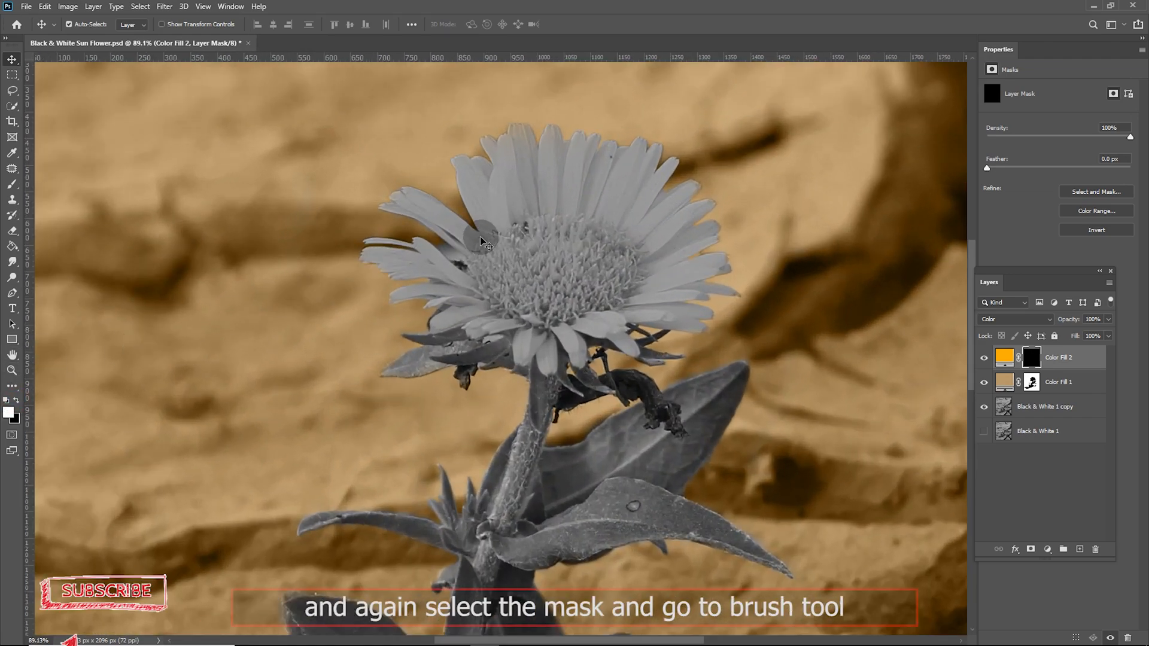
click(12, 184)
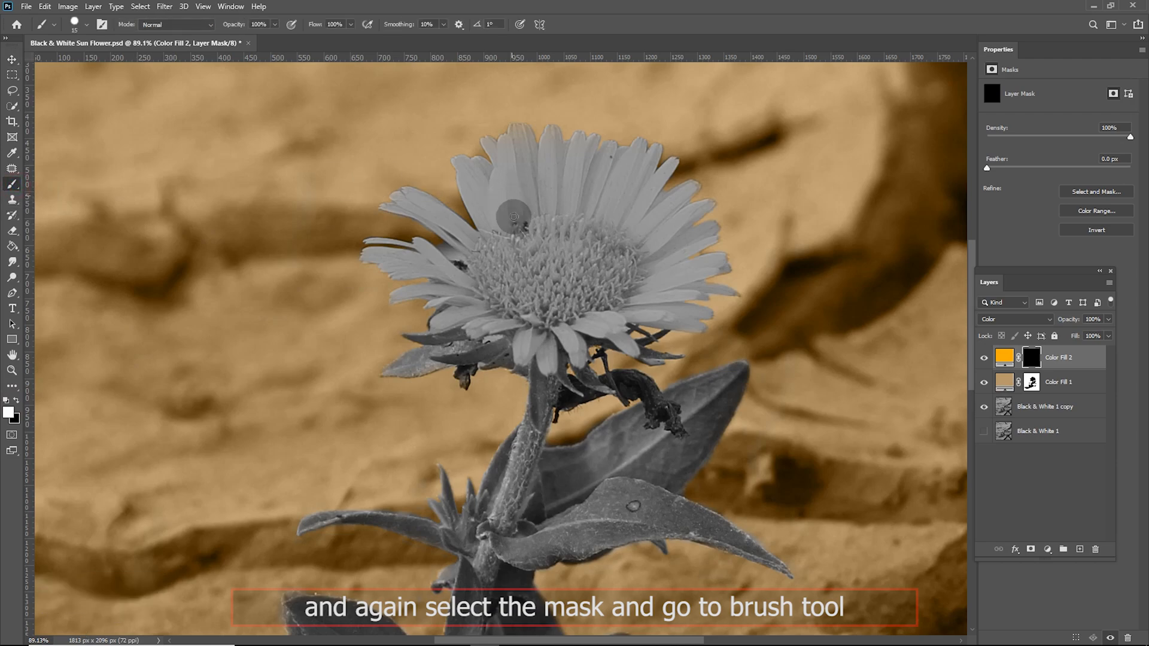
key(bracketright)
key(bracketright)
key(bracketright)
key(bracketright)
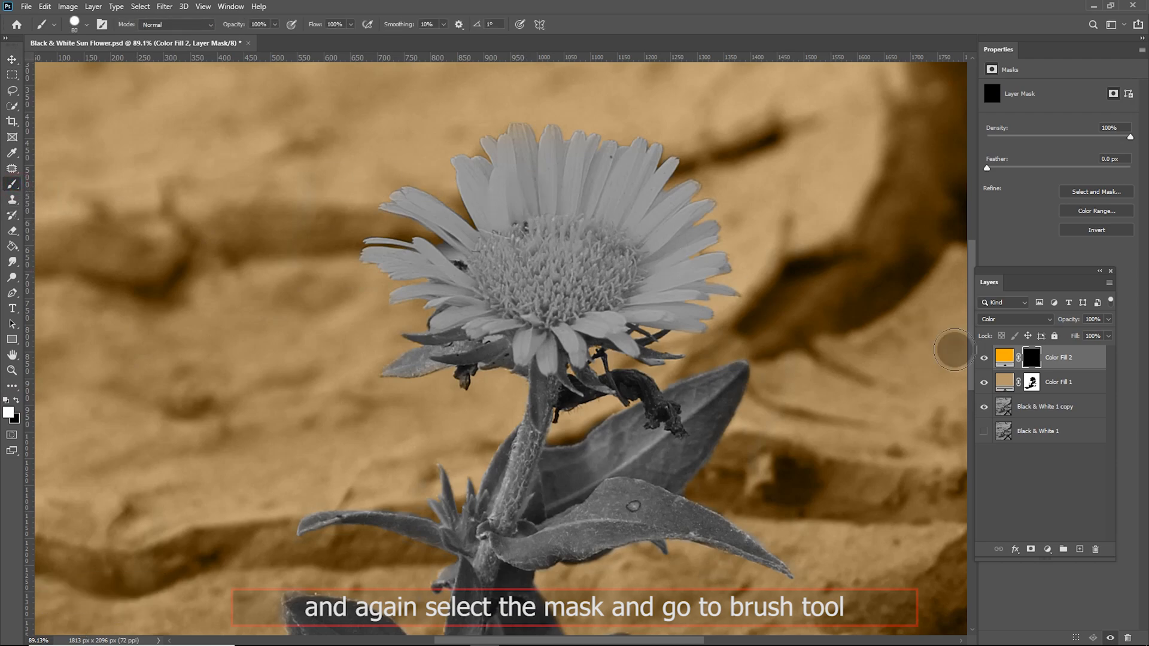
drag(1085, 357, 1077, 396)
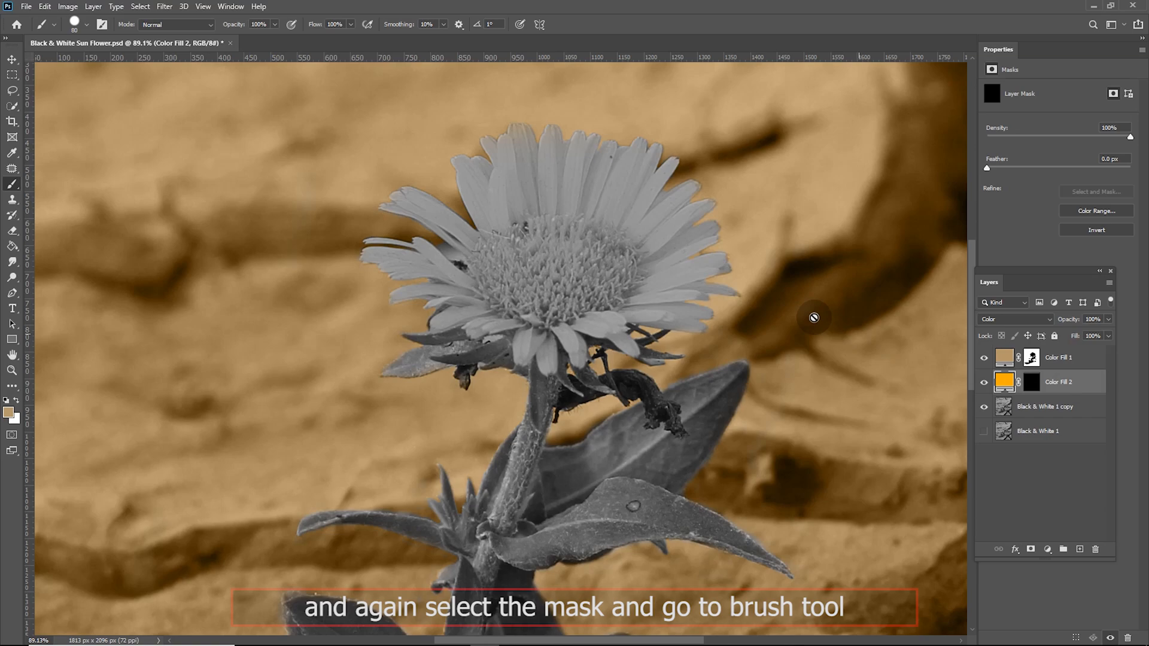
alt+click(548, 172)
click(521, 183)
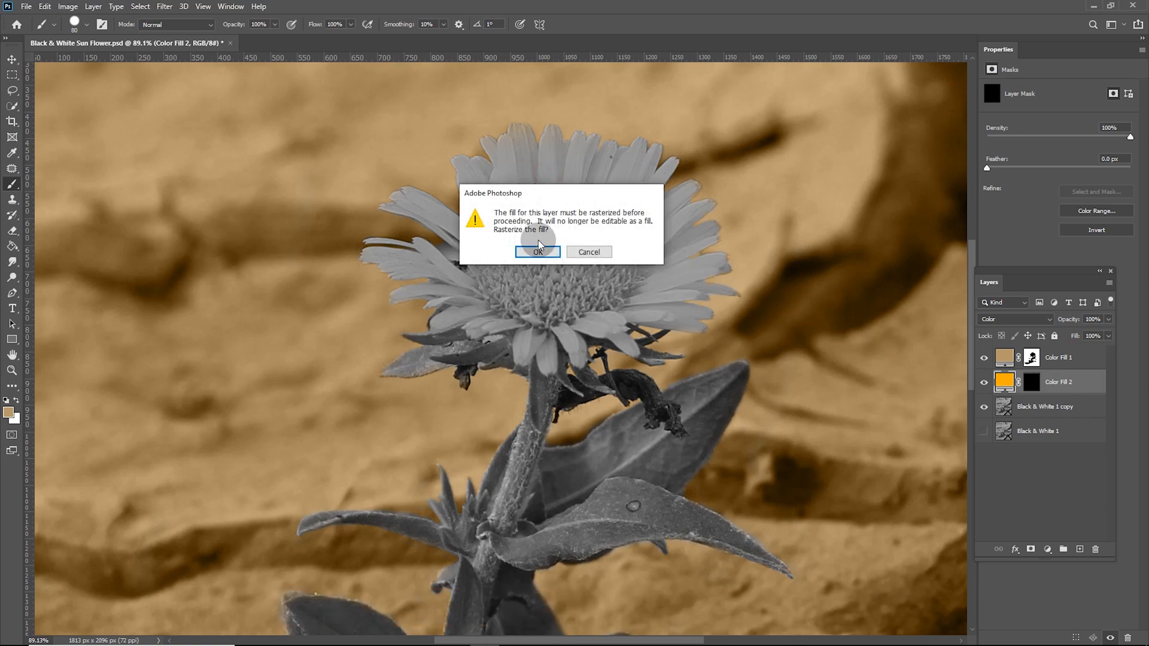
click(597, 253)
Step: Target the orange fill layer's mask and paint the flower's centre and most of its petals in white
click(1033, 383)
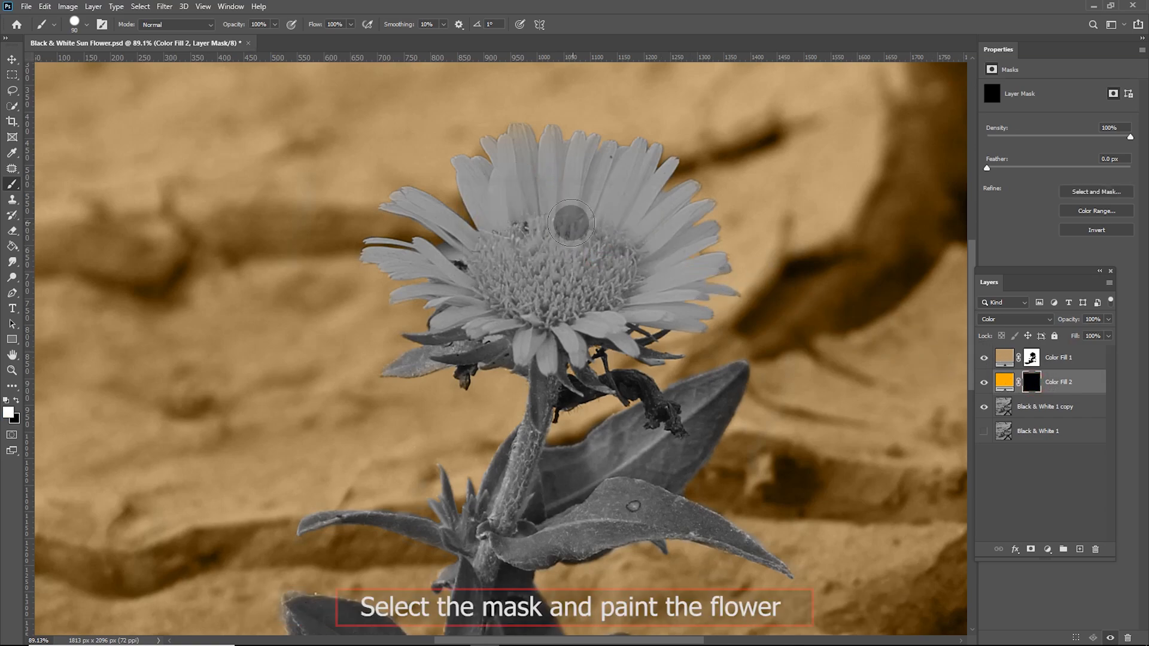
mouse_move(560, 214)
mouse_down()
mouse_move(570, 213)
mouse_move(542, 176)
mouse_move(694, 264)
mouse_move(659, 281)
mouse_move(546, 273)
mouse_move(448, 245)
mouse_move(423, 218)
mouse_move(391, 235)
mouse_move(416, 239)
mouse_move(410, 248)
mouse_move(465, 232)
mouse_up()
drag(560, 254, 491, 300)
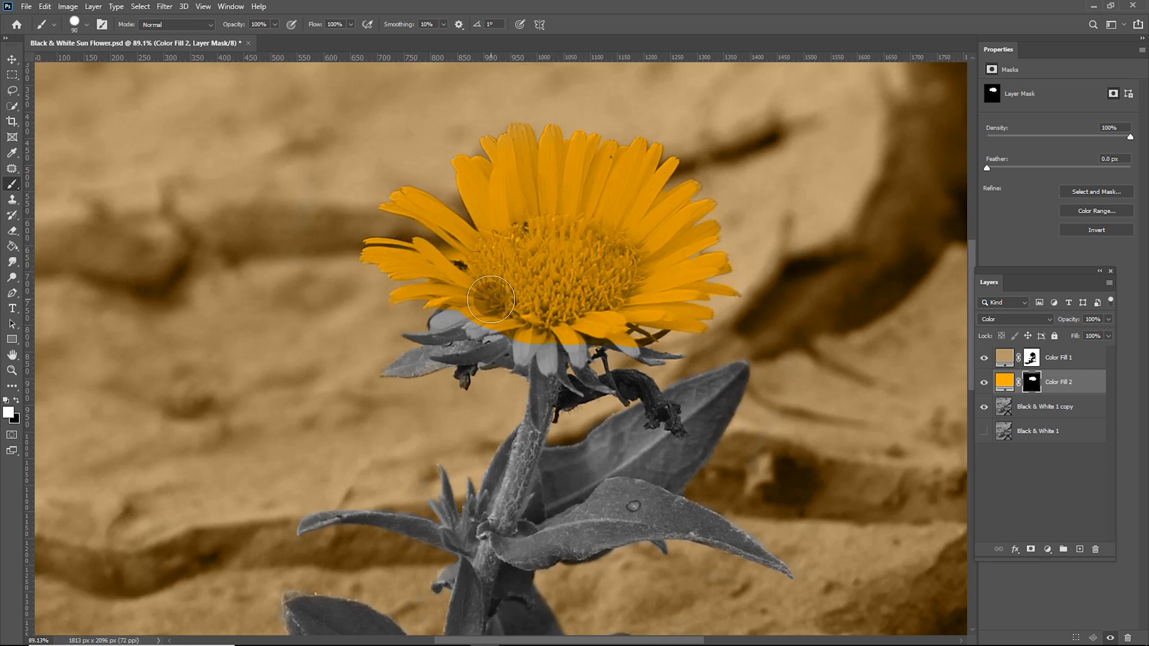
Step: Reduce the brush and paint the short hanging petals at the bottom of the flower head orange
scroll(532, 315, up, 5)
scroll(489, 306, up, 2)
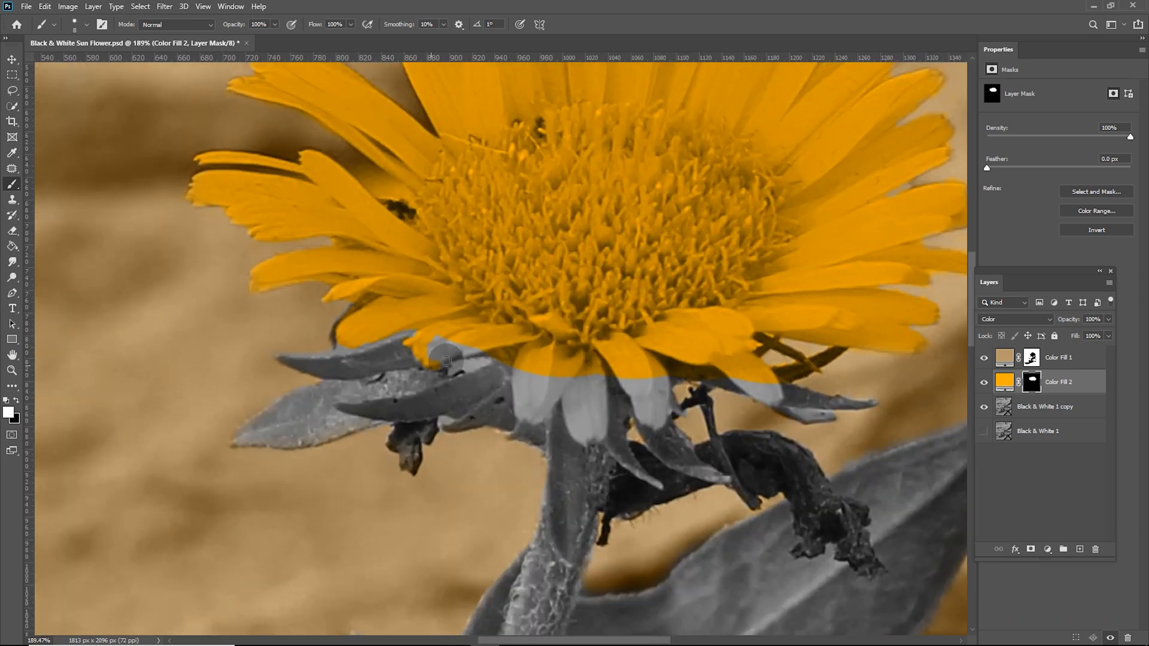
drag(521, 377, 551, 408)
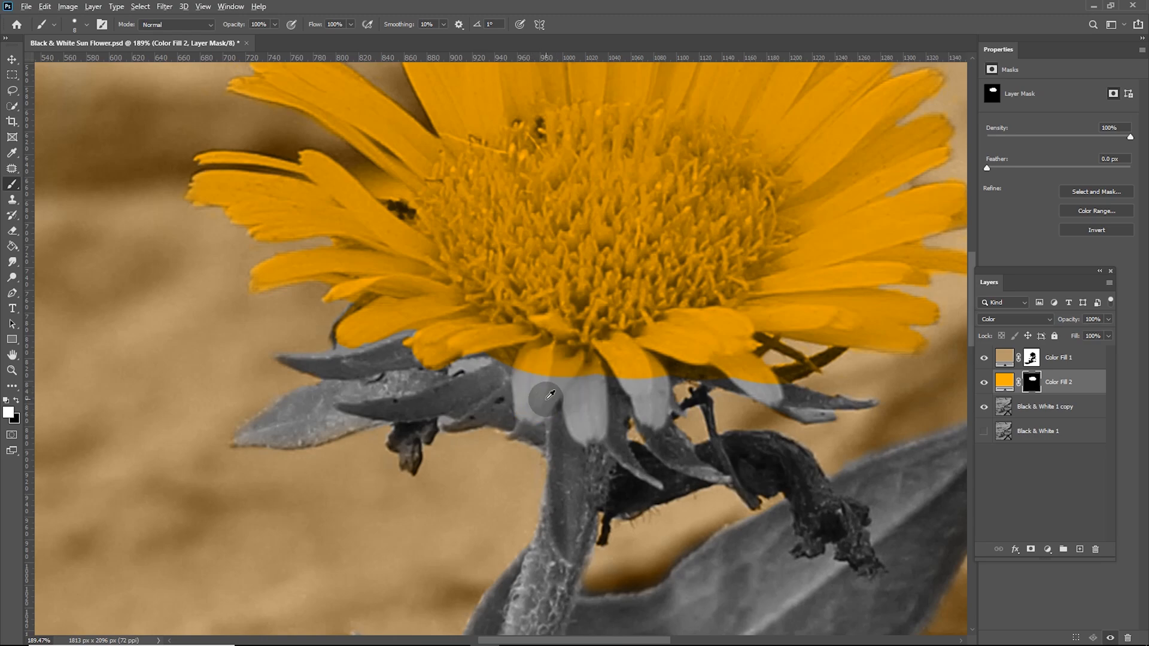
scroll(547, 395, up, 5)
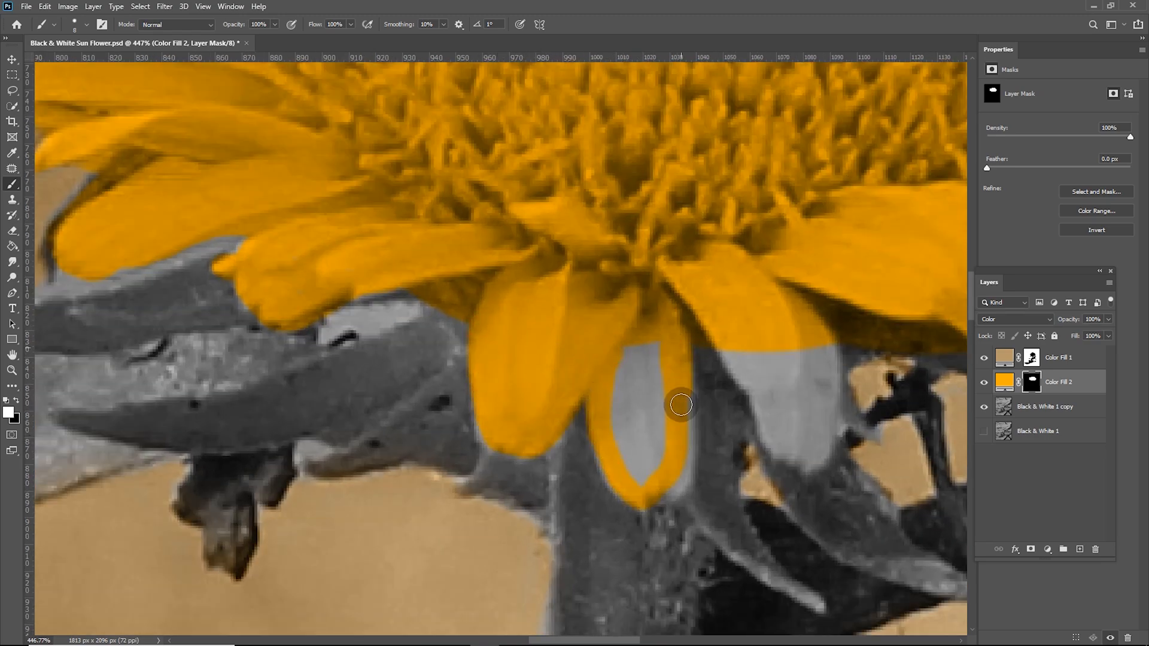
drag(638, 482, 476, 462)
drag(584, 340, 592, 376)
drag(663, 382, 649, 419)
drag(744, 300, 646, 346)
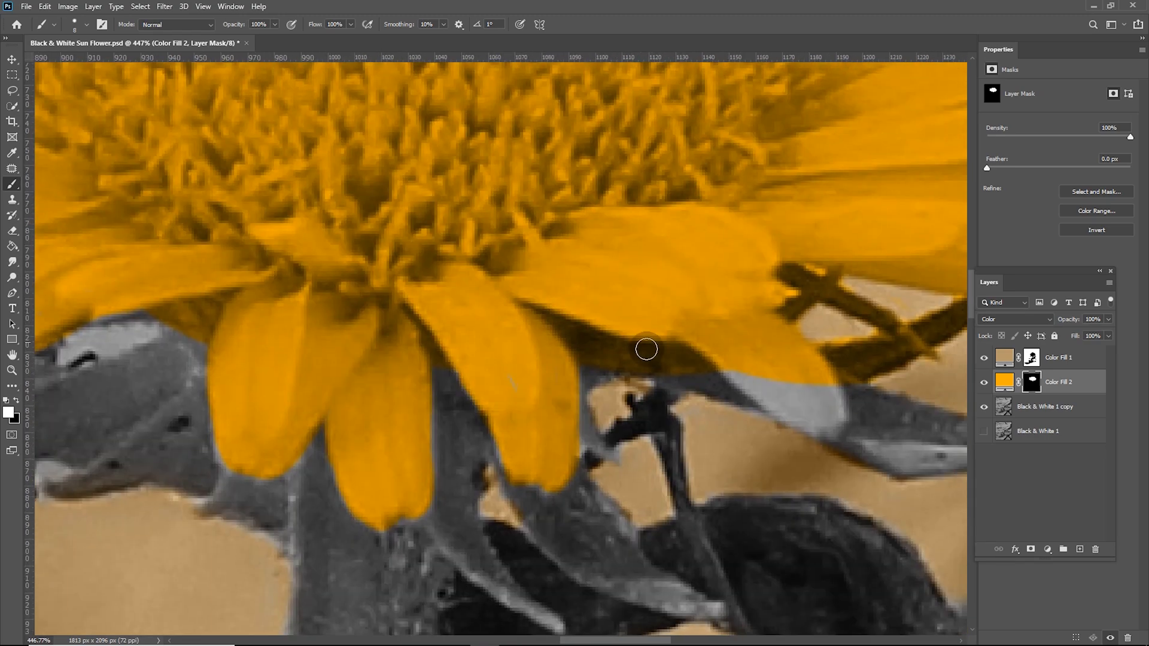
Step: Colour the lower right petal orange and mask the orange spill off the sepals and withered twigs in black
drag(815, 416, 784, 399)
drag(592, 362, 665, 372)
mouse_move(797, 278)
mouse_down()
mouse_move(608, 313)
mouse_move(738, 382)
mouse_up()
drag(730, 365, 813, 341)
key(x)
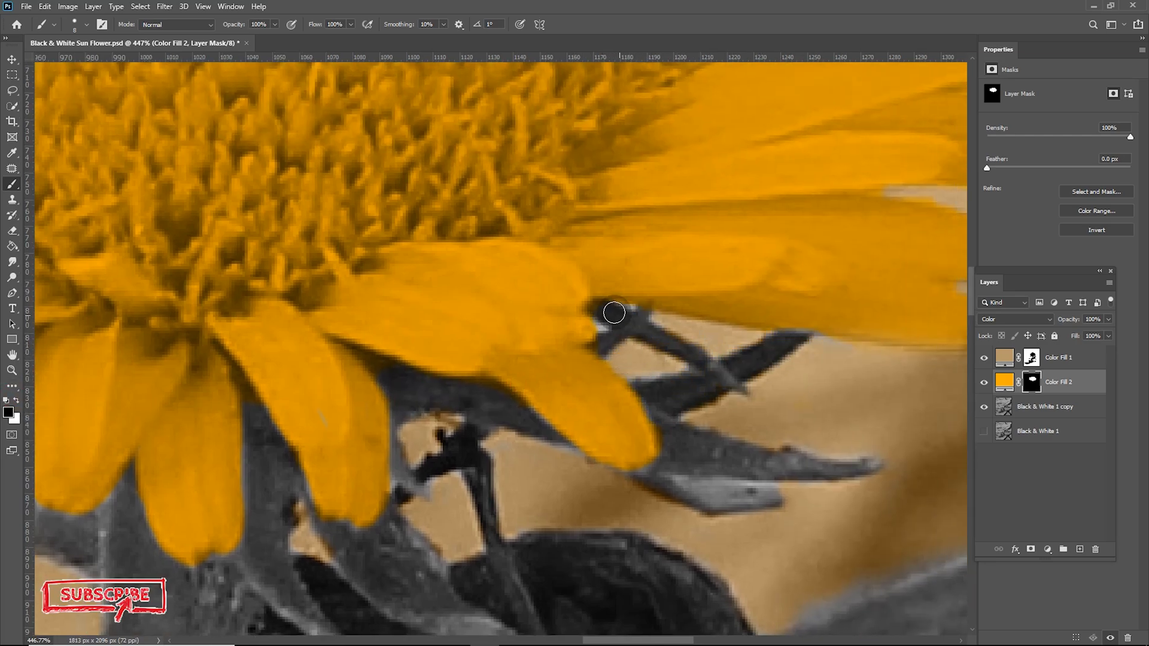
scroll(610, 313, down, 8)
scroll(383, 314, down, 2)
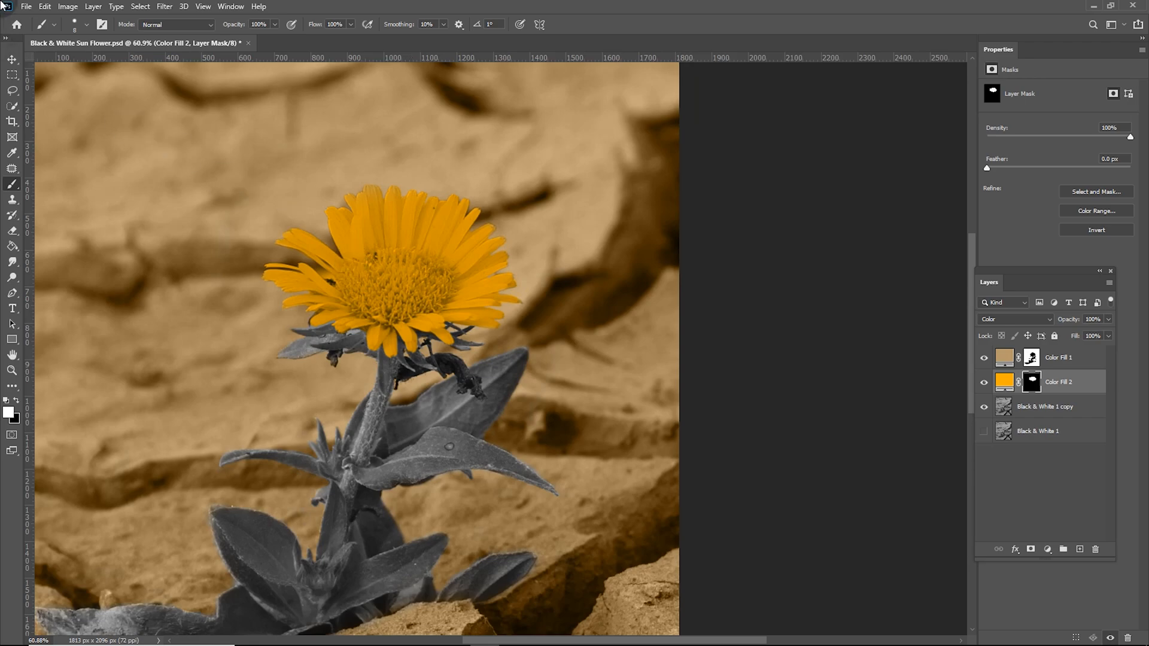
Step: Add a Solid Color fill layer in dark green, 274a02, for the leaves and stem
click(10, 58)
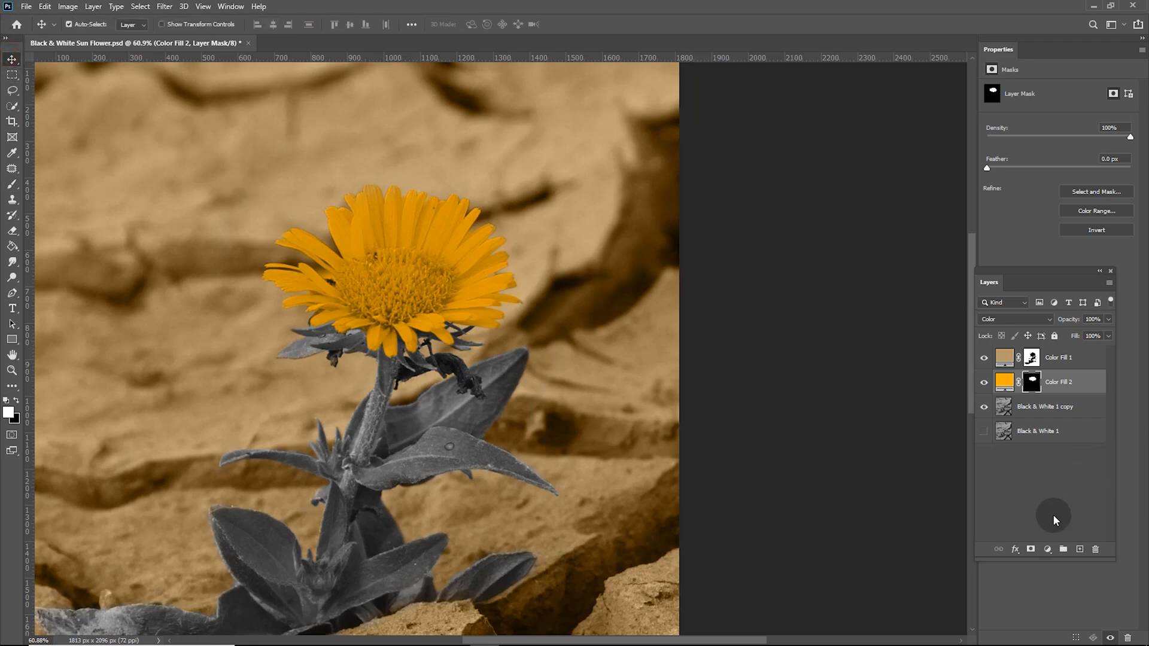
click(1053, 551)
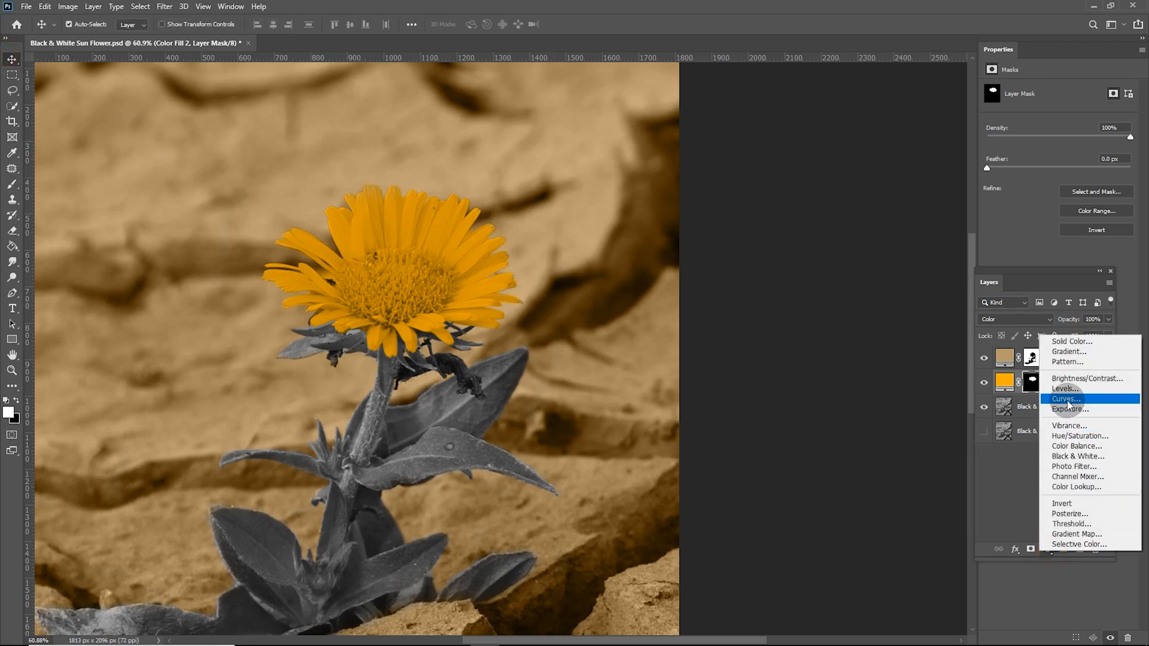
click(1071, 341)
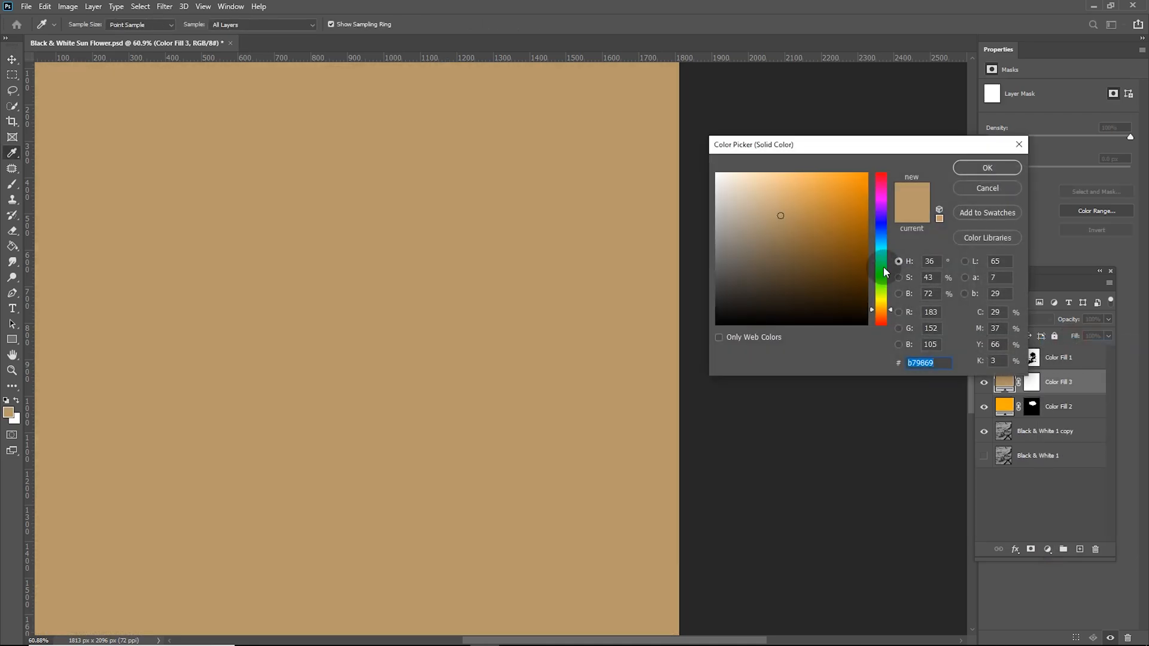
text(274a02)
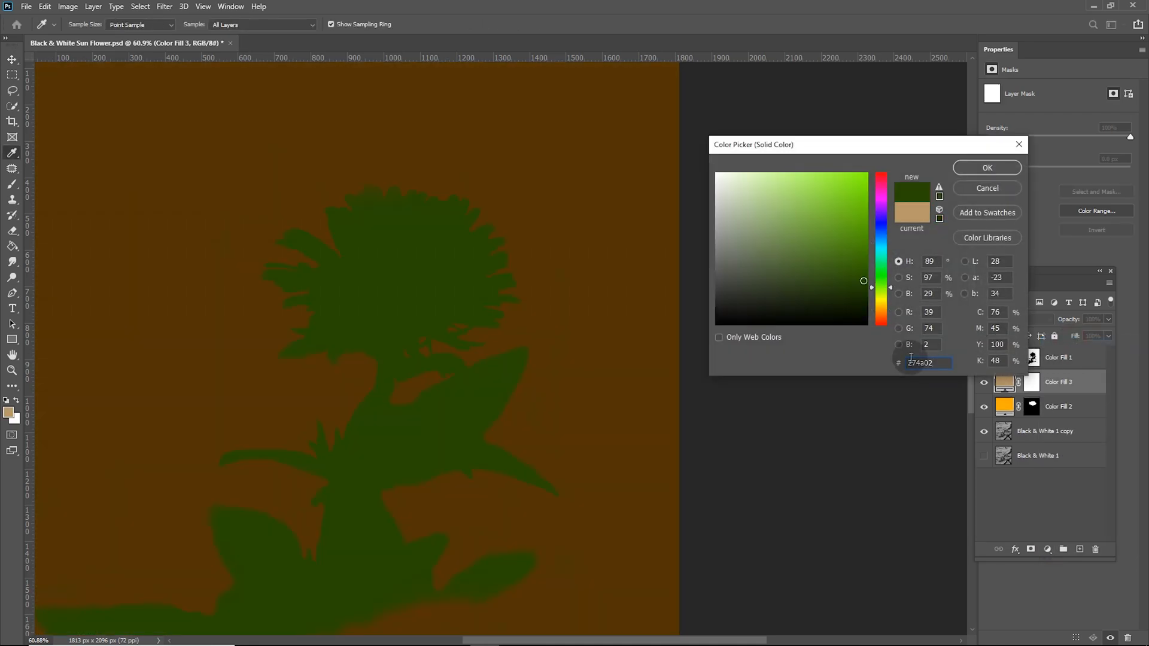
click(985, 168)
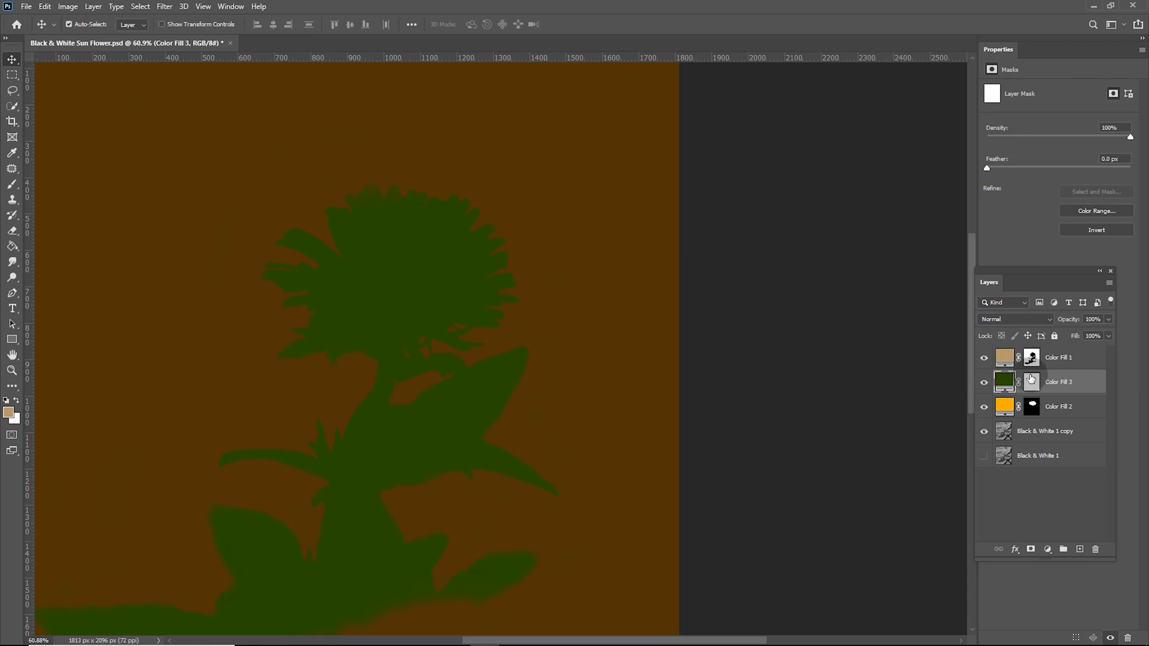
Step: Invert the green fill layer's mask to black so the green is hidden across the whole photo
click(67, 6)
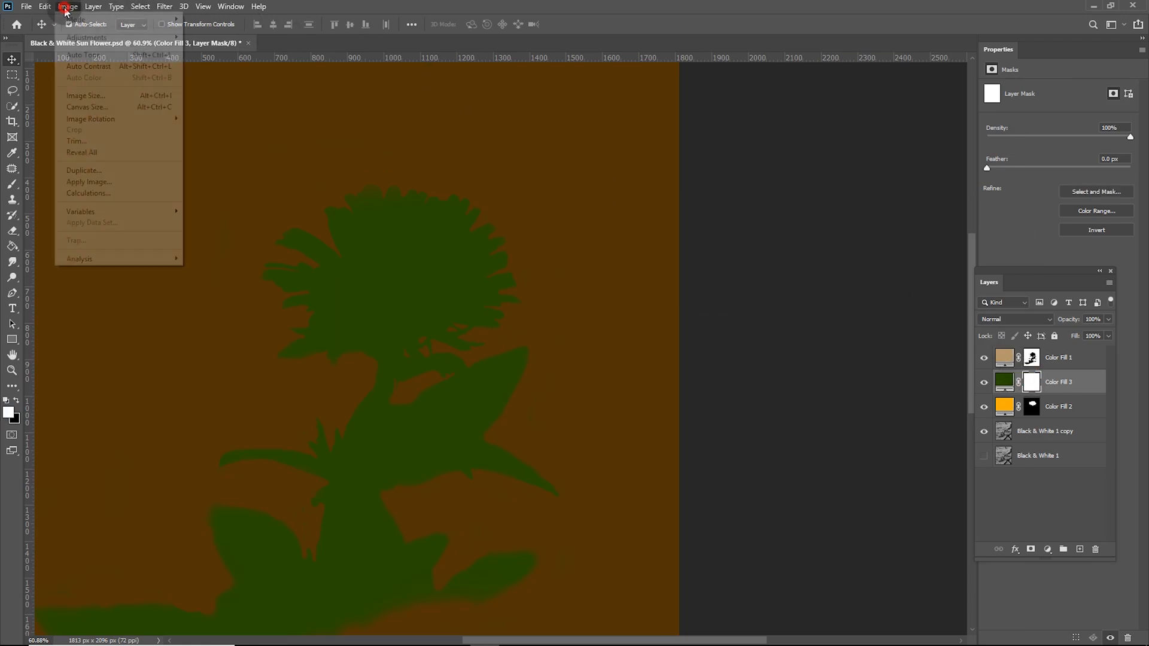
mouse_move(120, 37)
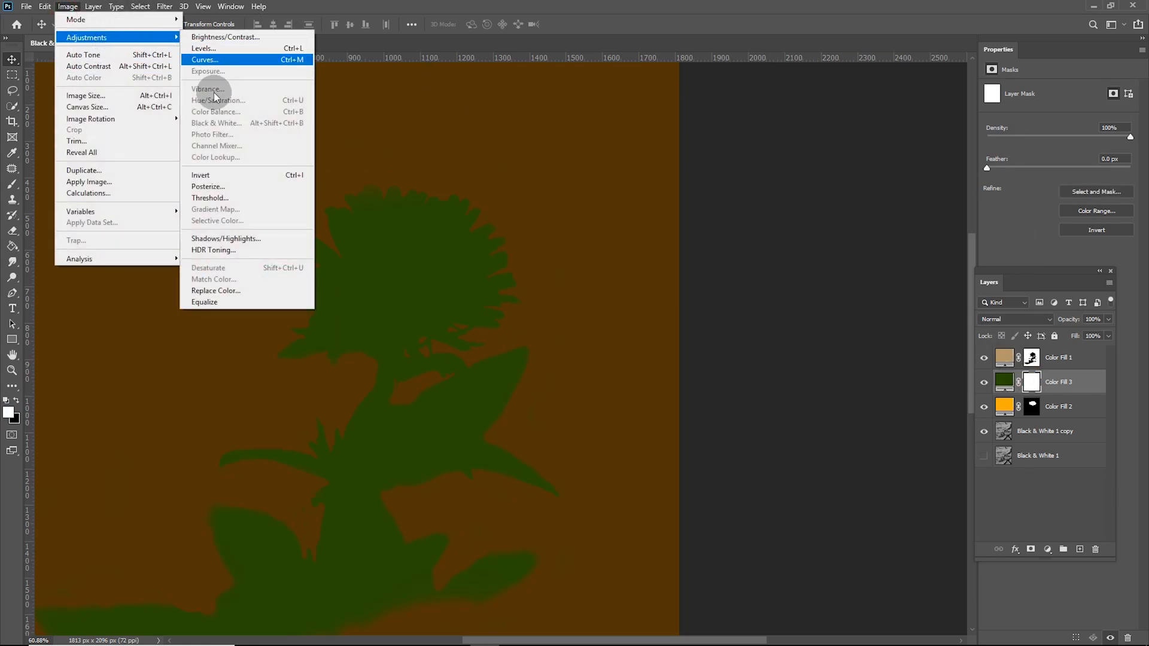
click(218, 175)
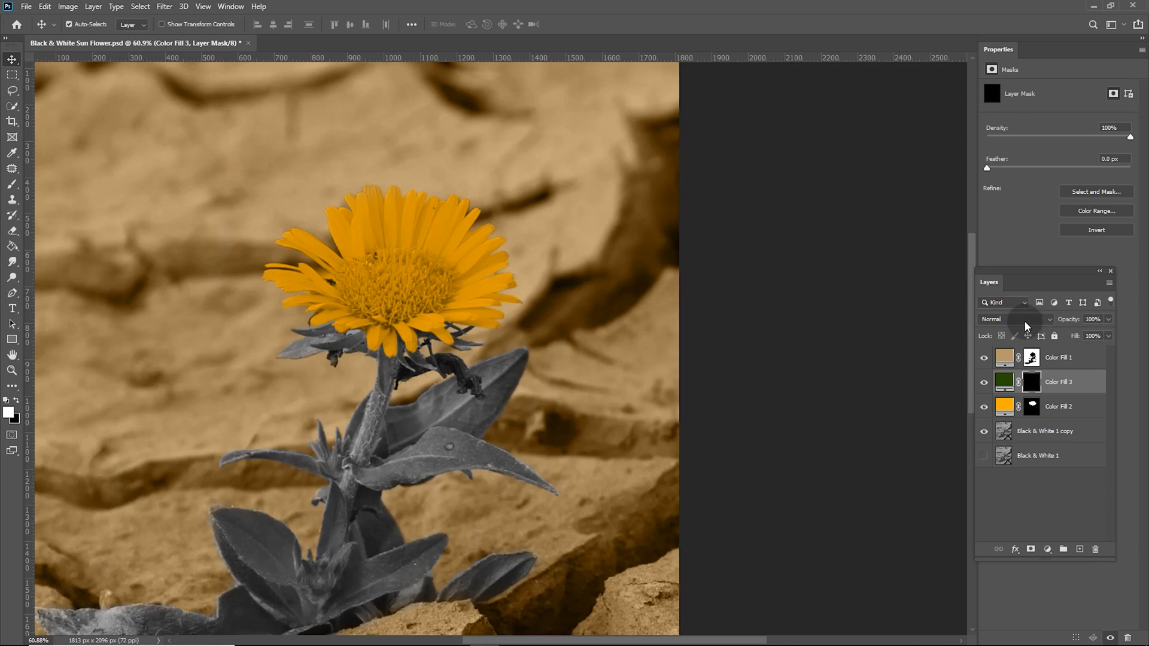
Step: Set the green fill layer's blend mode to Color and move the layer below the orange fill layer
click(1024, 321)
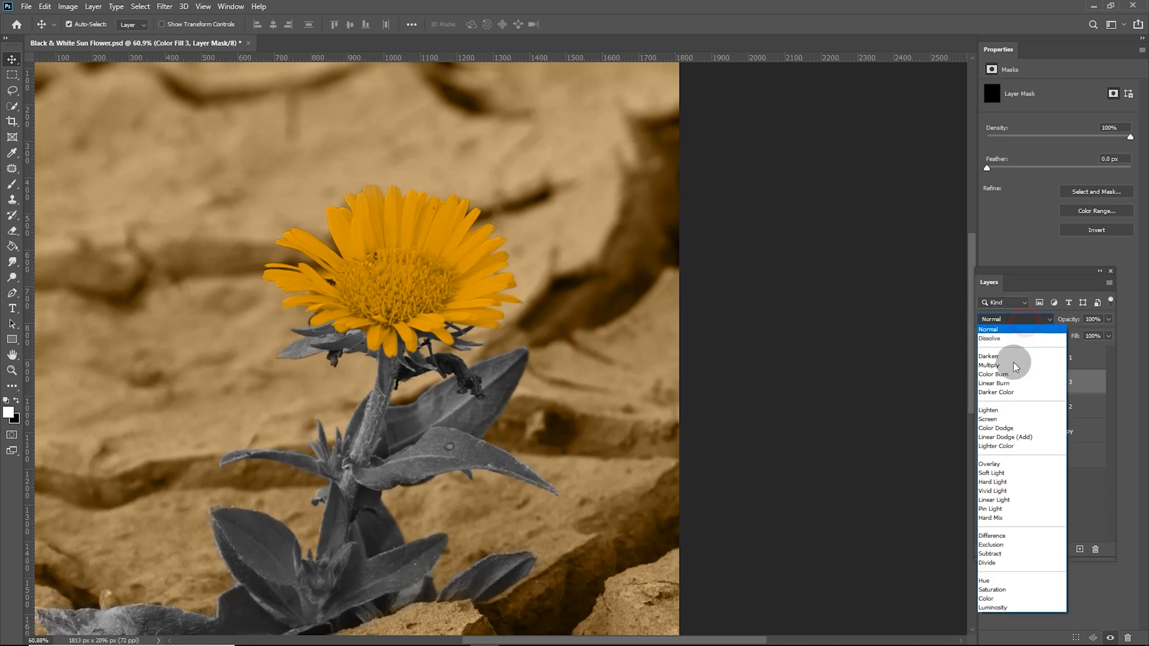
click(1009, 601)
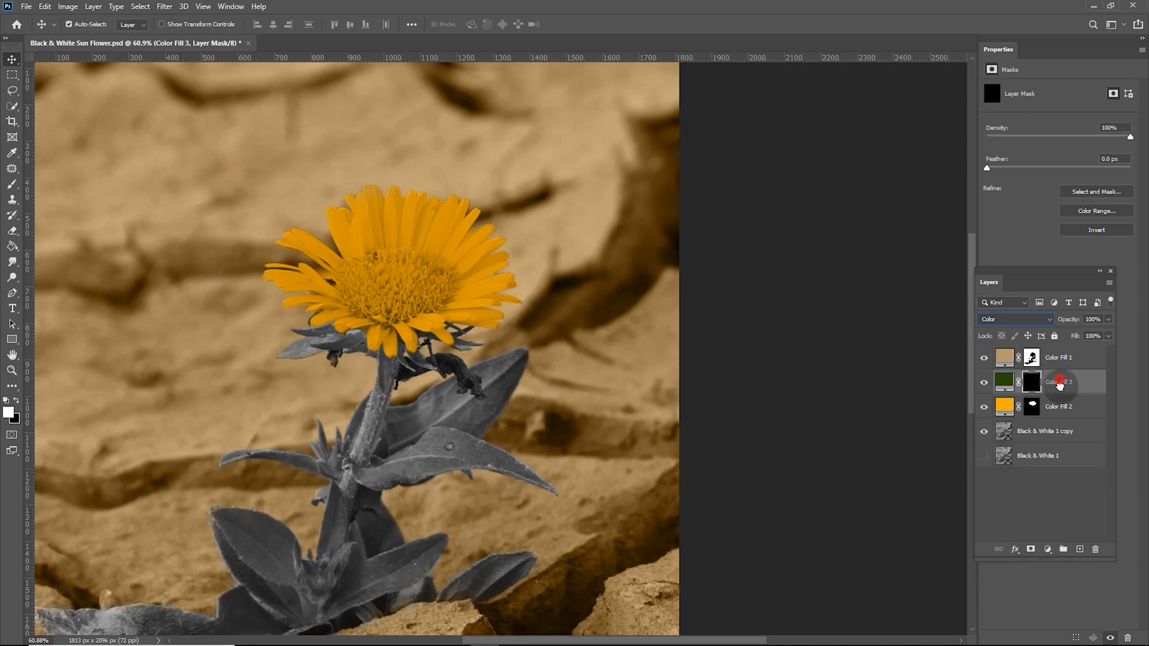
drag(1059, 384, 1063, 421)
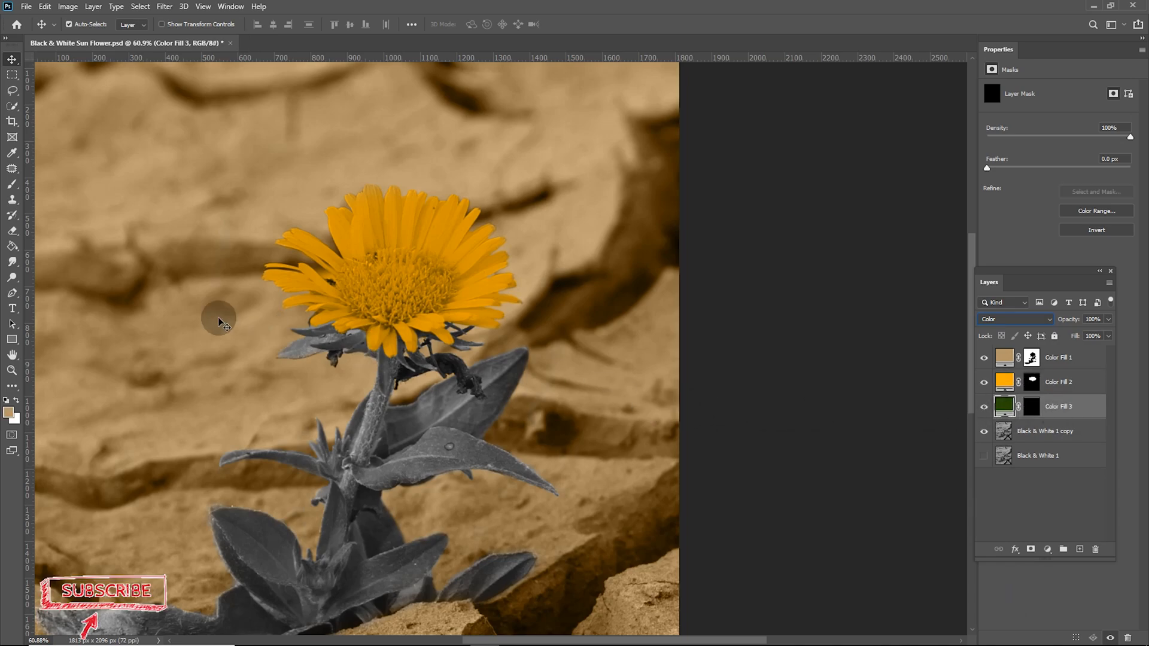
Step: Paint white with the Brush on the green fill's mask over the sepals, stem and upper leaves
click(12, 184)
key(d)
mouse_move(307, 356)
mouse_down()
mouse_move(383, 439)
mouse_move(296, 345)
mouse_up()
mouse_move(450, 343)
mouse_down()
mouse_move(477, 418)
mouse_move(455, 436)
mouse_move(482, 367)
mouse_move(436, 435)
mouse_move(438, 475)
mouse_move(488, 399)
mouse_move(537, 498)
mouse_move(423, 493)
mouse_move(423, 458)
mouse_move(293, 449)
mouse_move(276, 488)
mouse_move(221, 459)
mouse_move(346, 492)
mouse_move(346, 554)
mouse_move(344, 484)
mouse_up()
drag(383, 336, 388, 309)
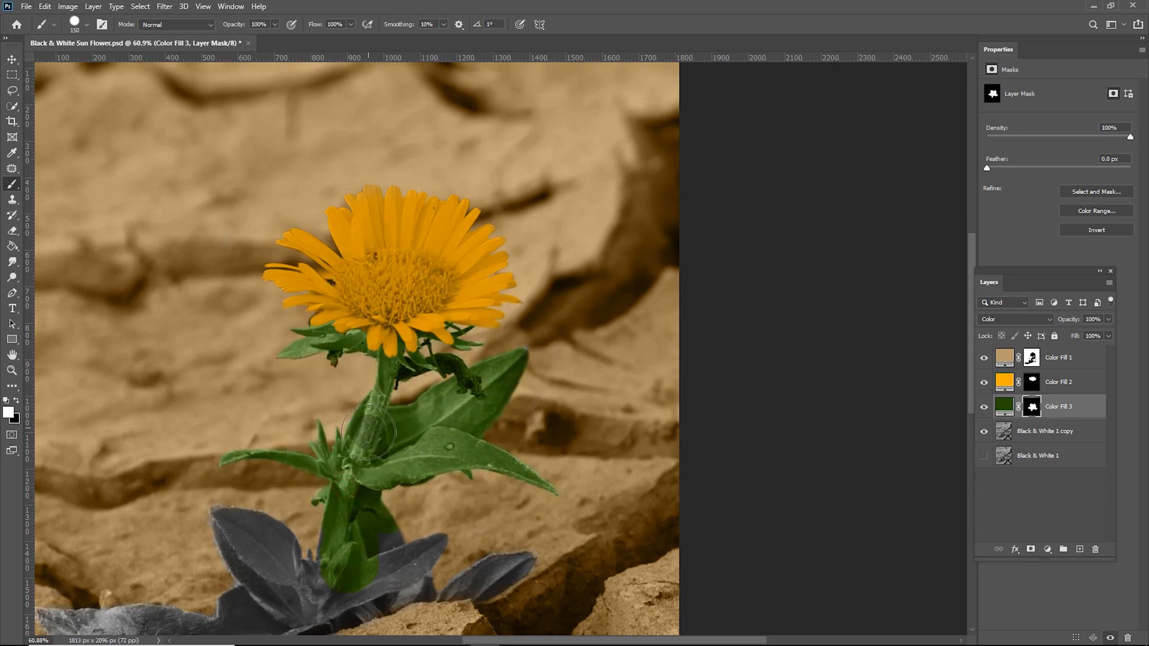
Step: Continue painting the green fill's mask in white over the large lower leaves at the plant's base
drag(372, 456, 441, 234)
mouse_move(372, 332)
mouse_down()
mouse_move(301, 286)
mouse_move(300, 315)
mouse_move(414, 394)
mouse_move(466, 335)
mouse_move(349, 400)
mouse_move(266, 425)
mouse_move(139, 424)
mouse_move(125, 399)
mouse_move(165, 400)
mouse_move(103, 388)
mouse_move(319, 402)
mouse_move(263, 429)
mouse_move(279, 381)
mouse_move(261, 417)
mouse_move(158, 428)
mouse_move(235, 447)
mouse_move(311, 439)
mouse_move(212, 451)
mouse_move(328, 435)
mouse_move(390, 405)
mouse_move(527, 379)
mouse_move(484, 377)
mouse_move(635, 353)
mouse_move(472, 352)
mouse_move(449, 324)
mouse_move(484, 299)
mouse_move(539, 352)
mouse_move(509, 328)
mouse_move(575, 350)
mouse_move(396, 300)
mouse_move(429, 353)
mouse_up()
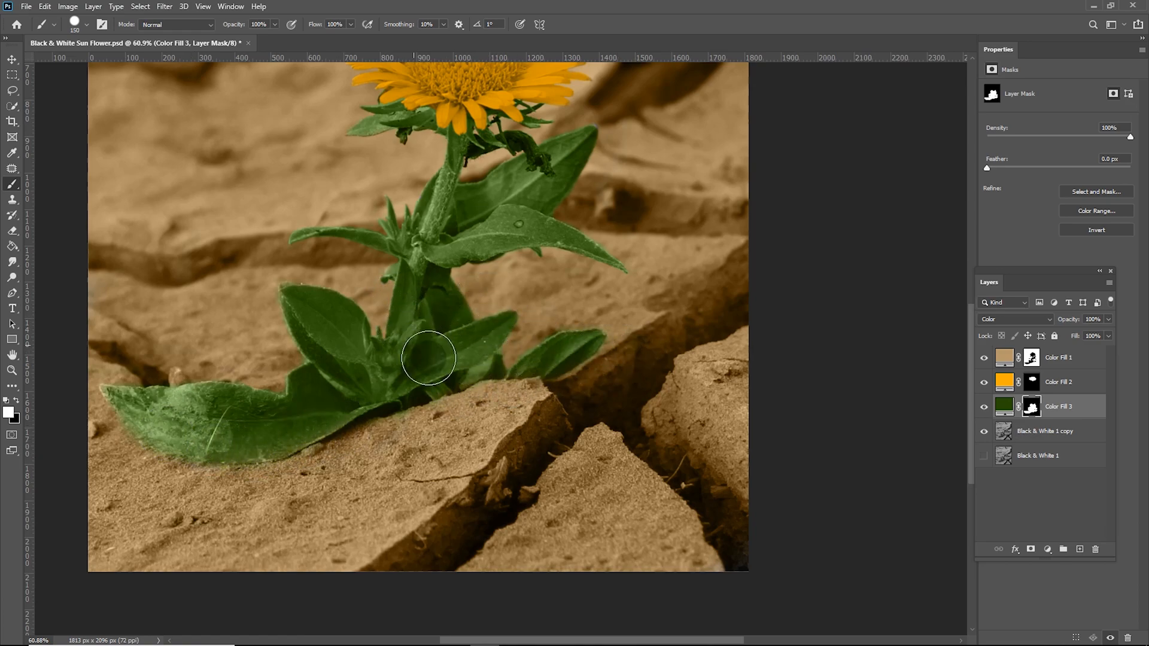
click(7, 400)
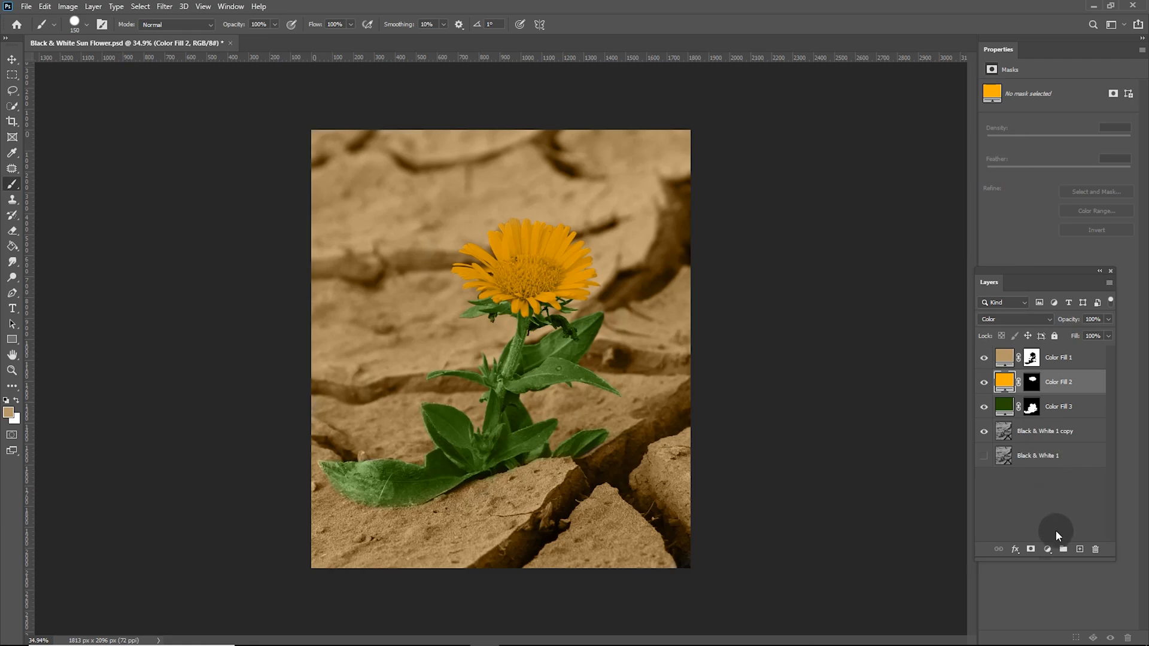
Step: Add a Solid Color fill layer in darker orange, c68017, above the orange fill layer, with its blend mode set to Color
click(1047, 549)
click(1074, 338)
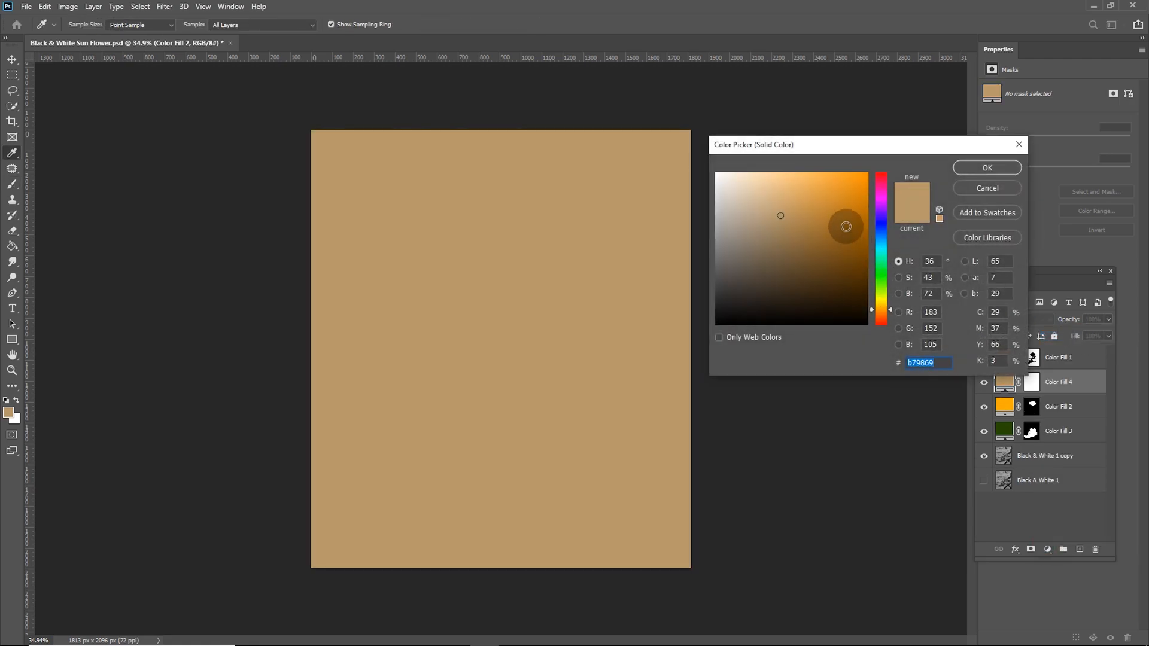
click(846, 207)
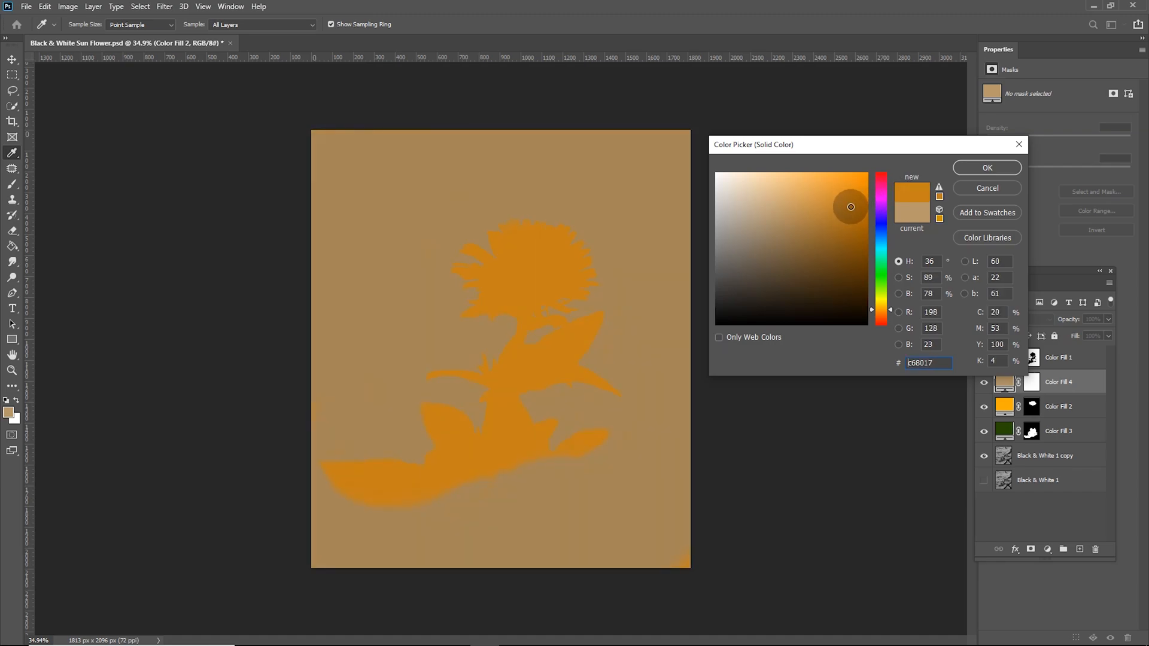
click(959, 170)
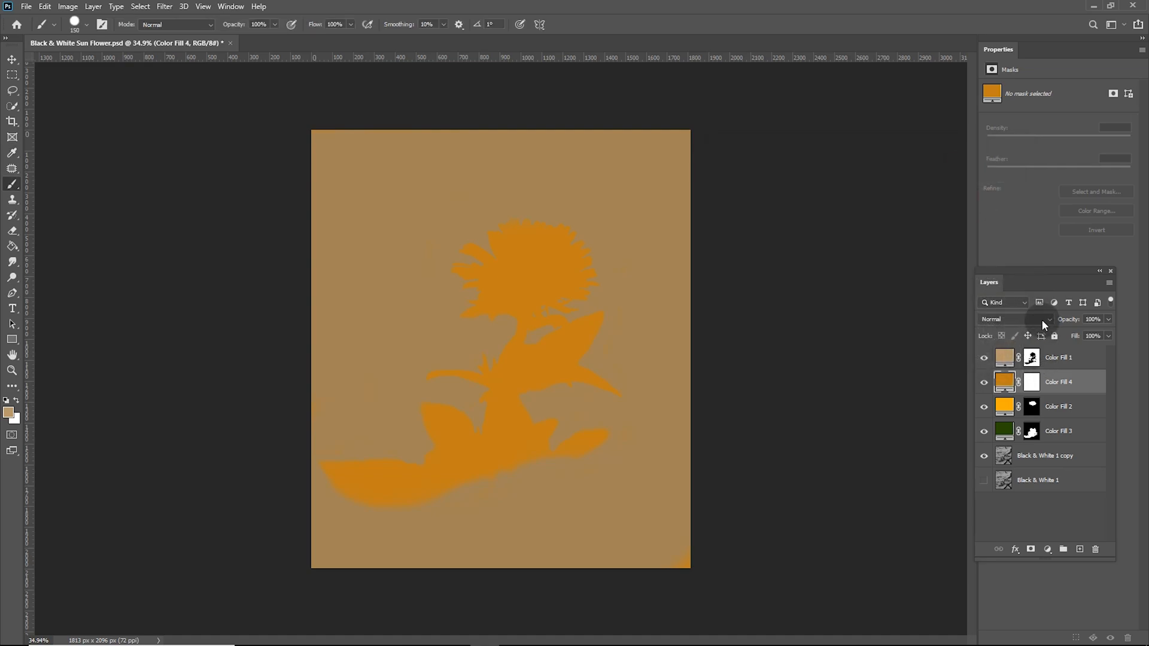
click(1002, 316)
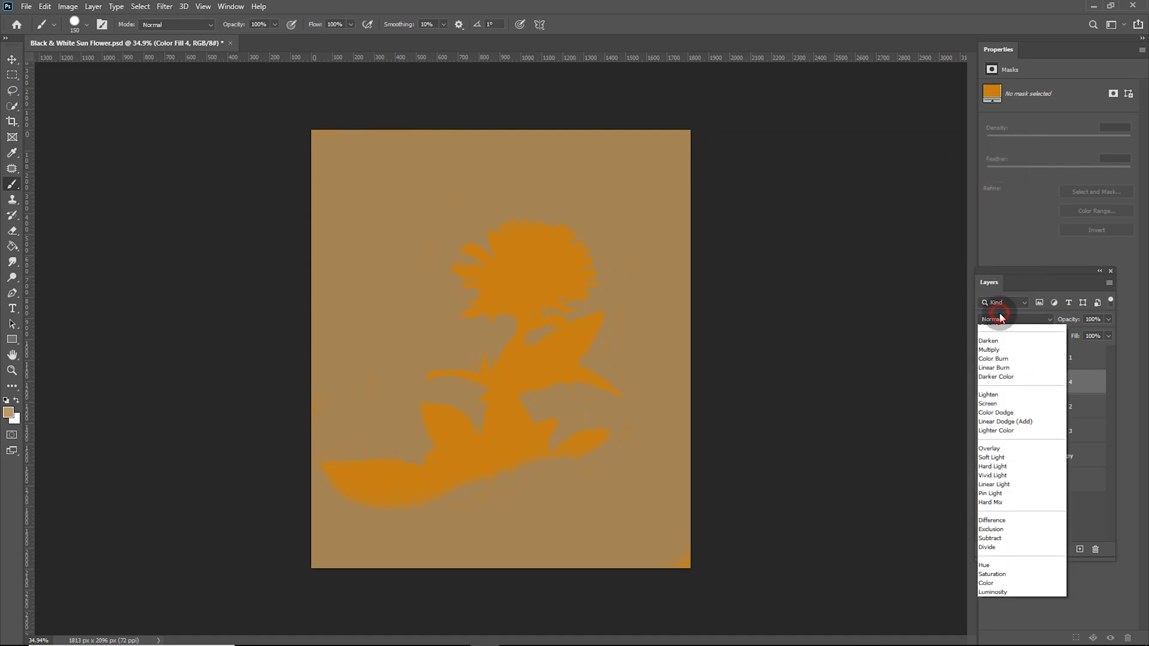
click(997, 599)
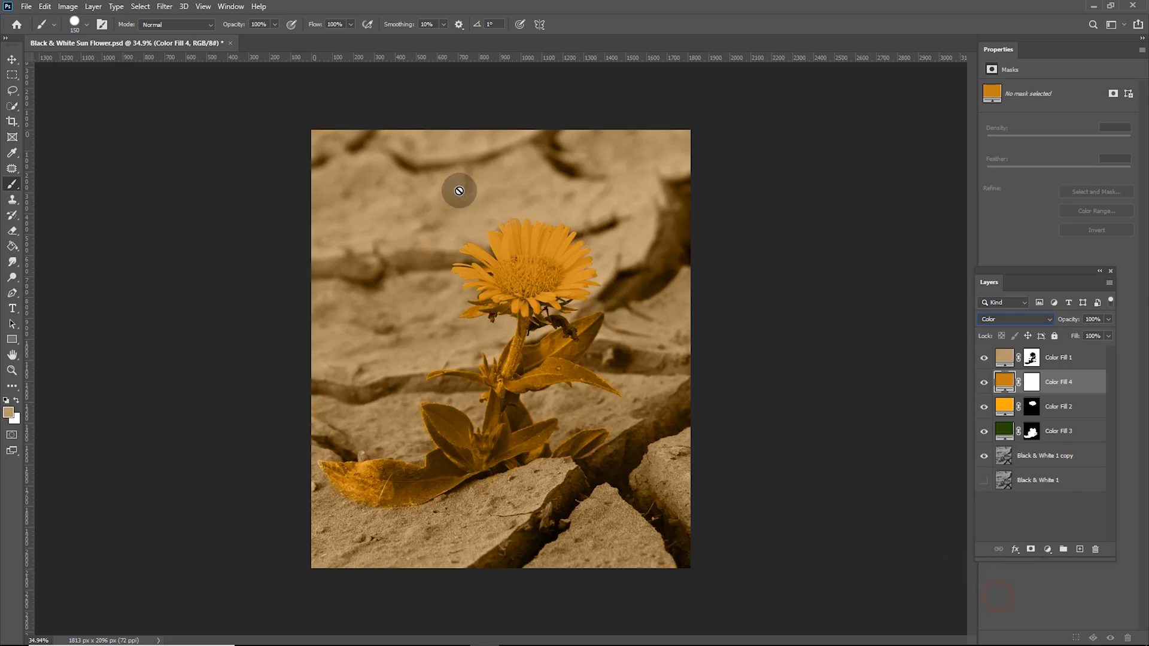
Step: Target the darker orange fill layer's mask and invert it to black
click(68, 6)
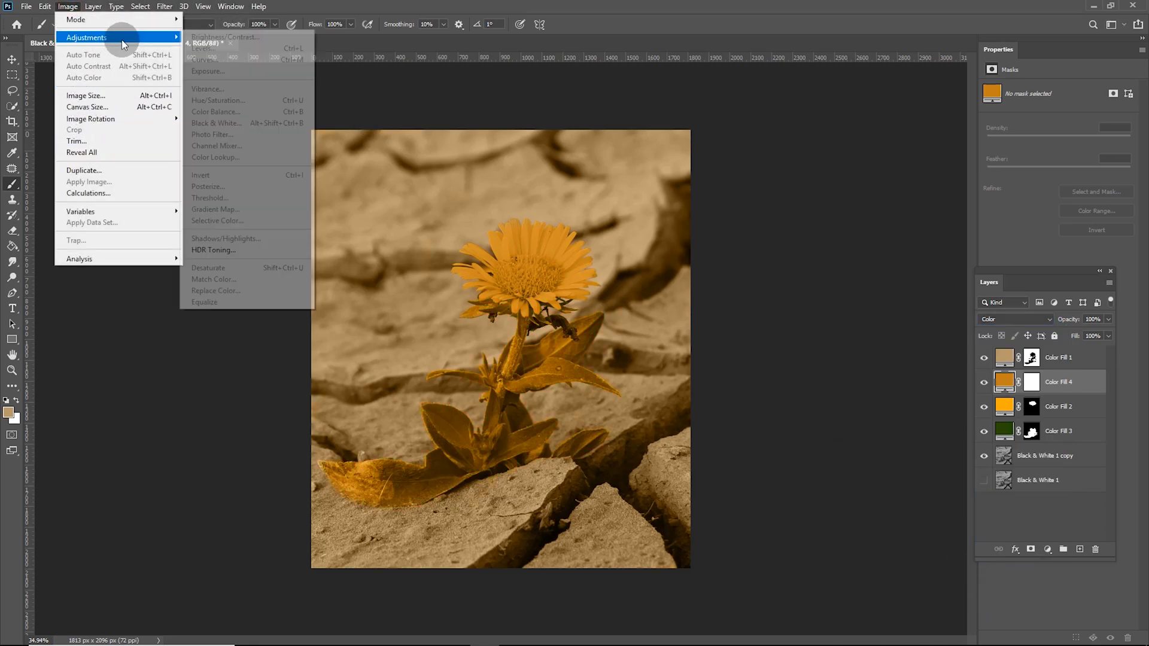
mouse_move(166, 37)
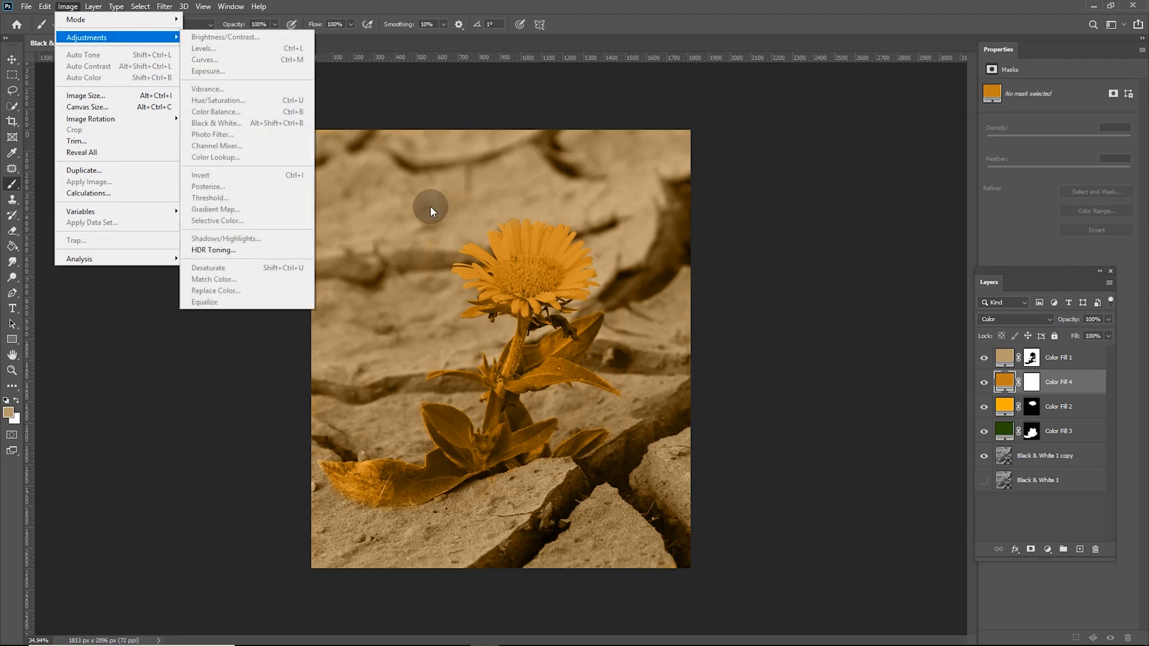
click(1024, 380)
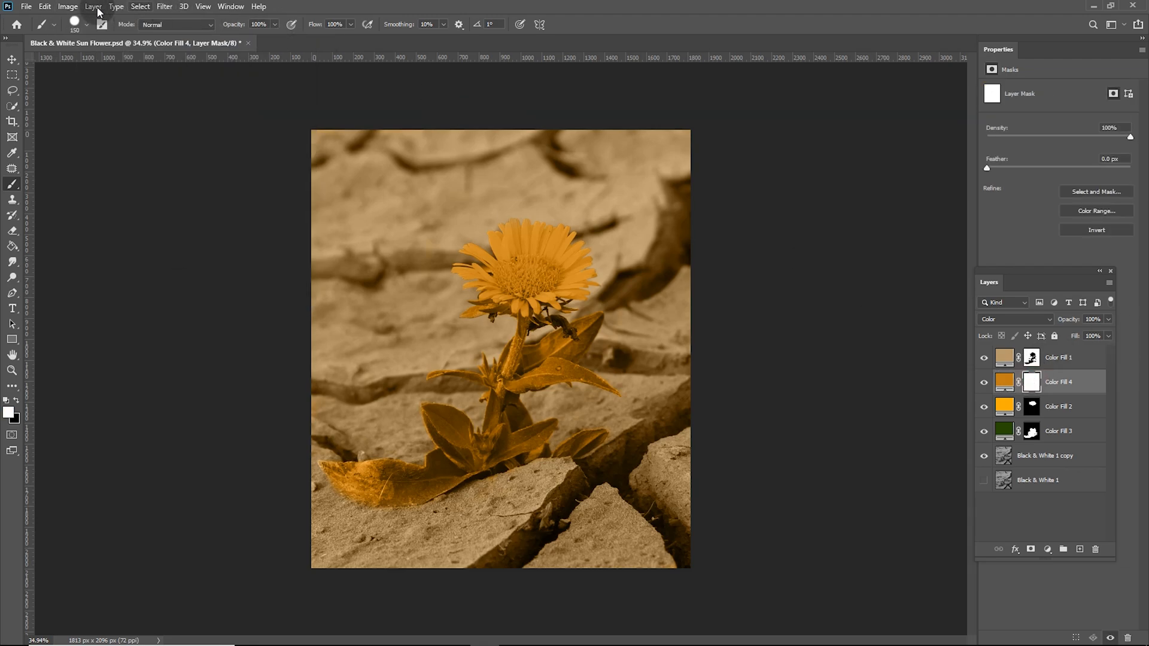
click(68, 6)
click(146, 38)
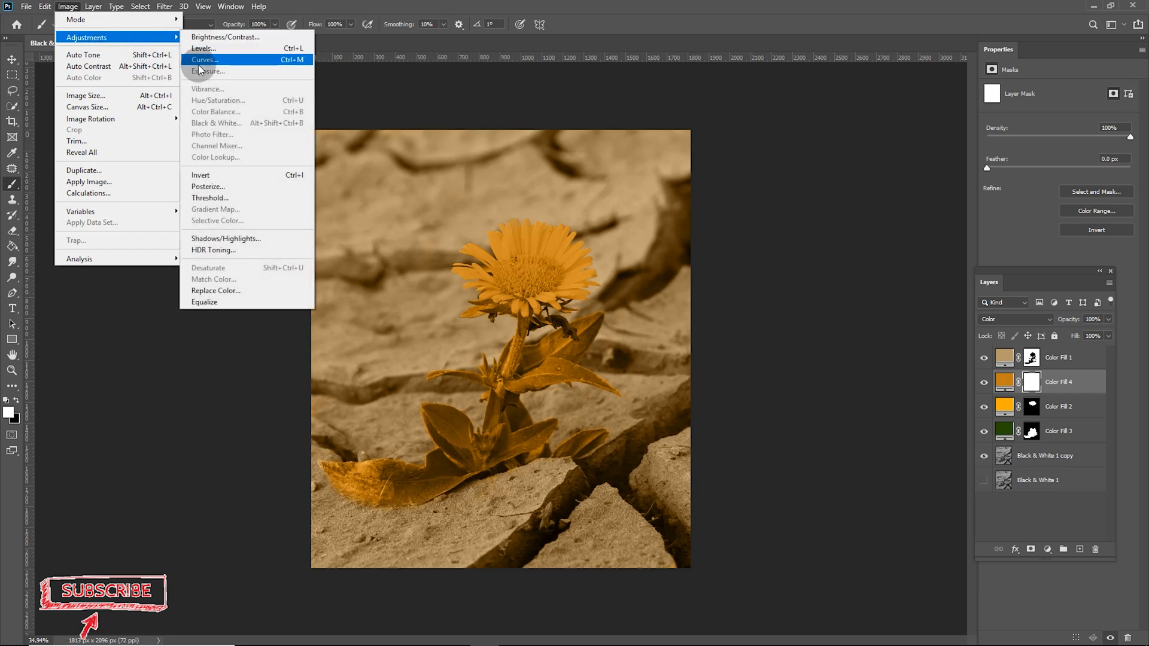
click(223, 175)
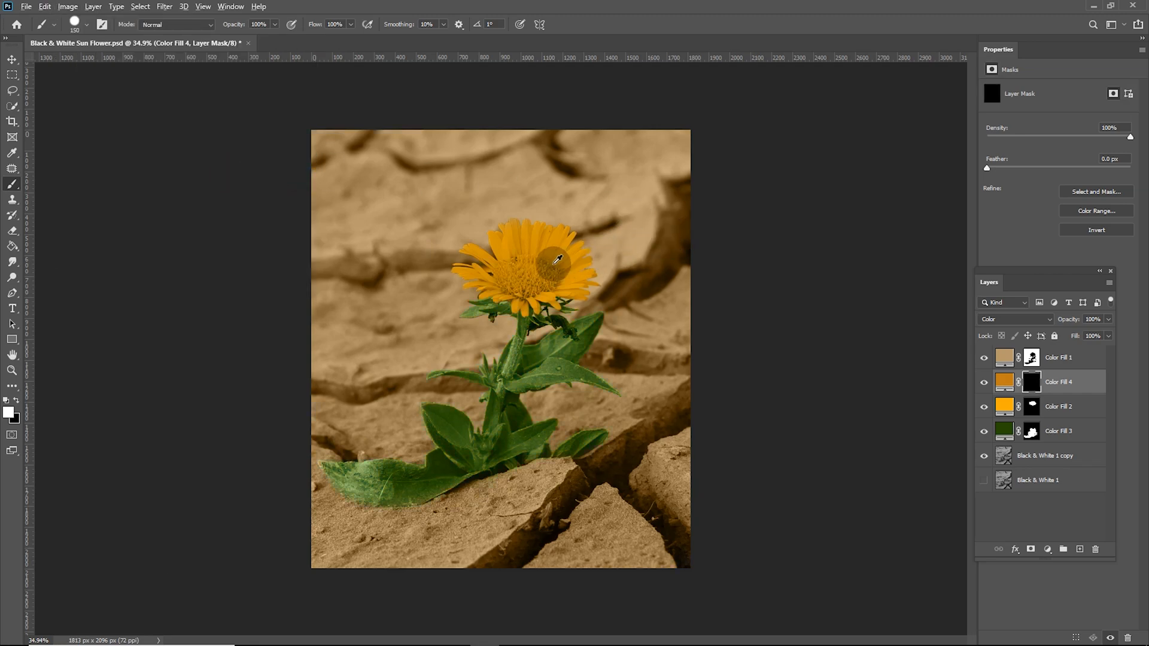
Step: Soften the brush, reduce it to 70 px and paint the flower's centre in white on the darker orange fill's mask
scroll(521, 284, up, 8)
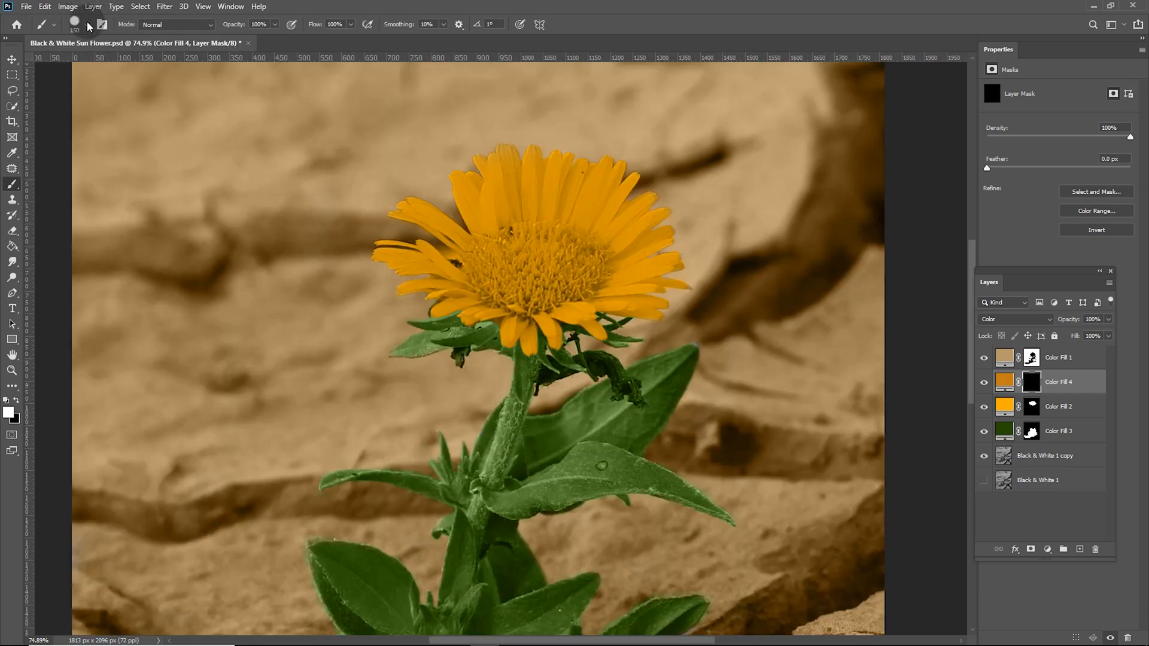
click(87, 25)
drag(133, 91, 67, 87)
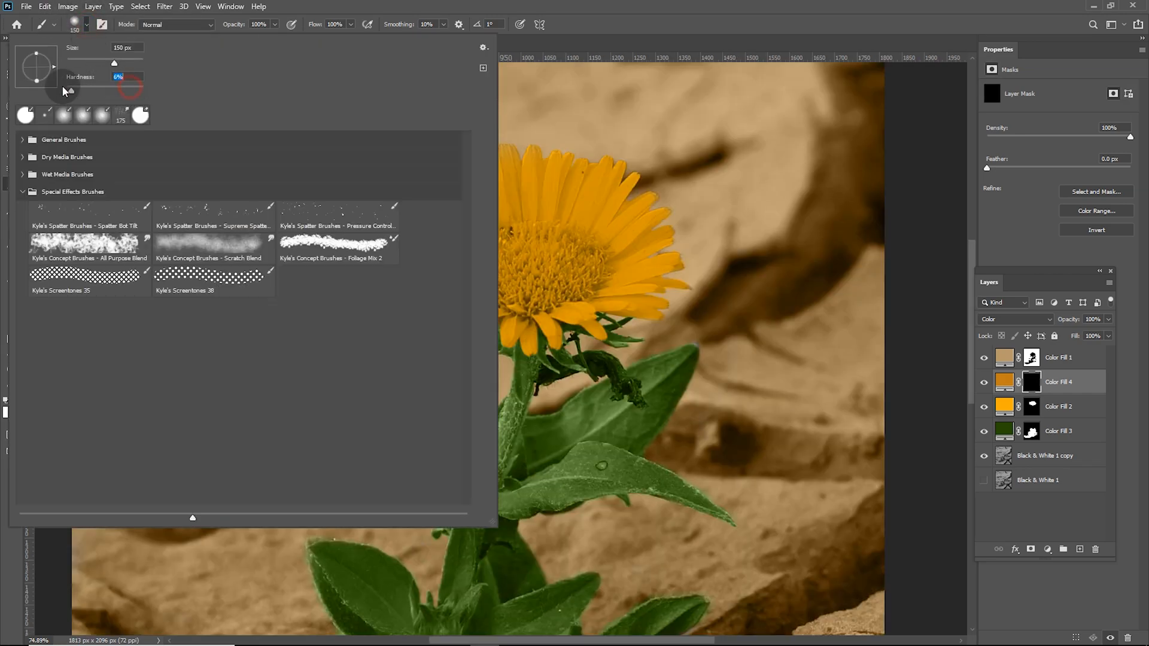
click(551, 241)
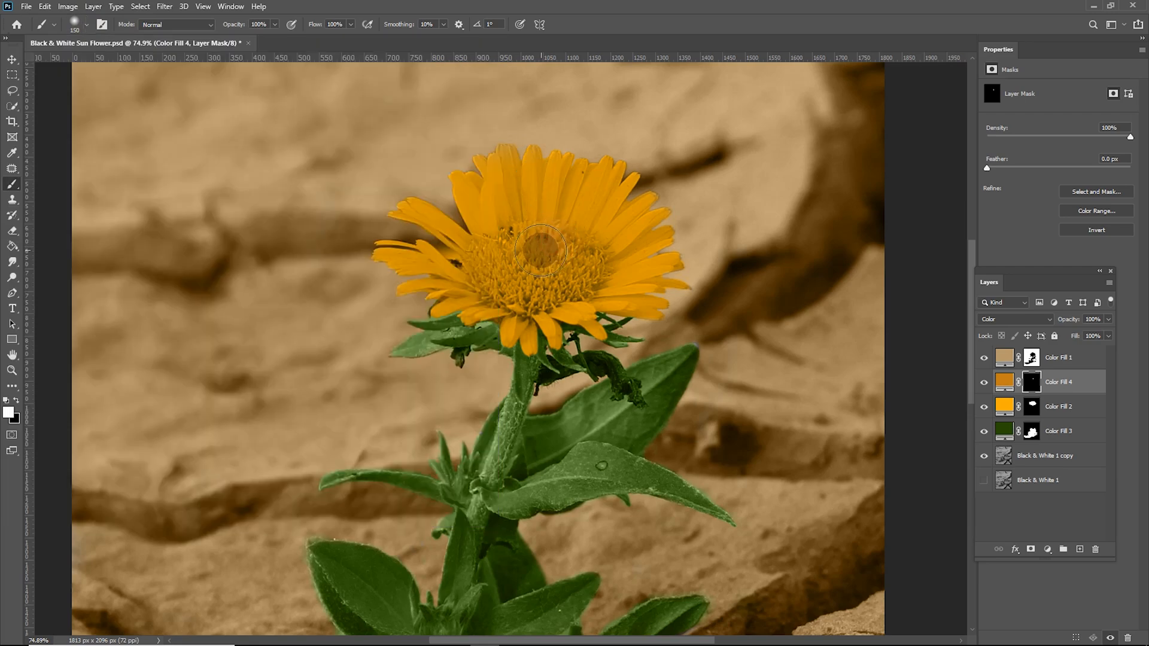
key(bracketleft)
key(bracketleft)
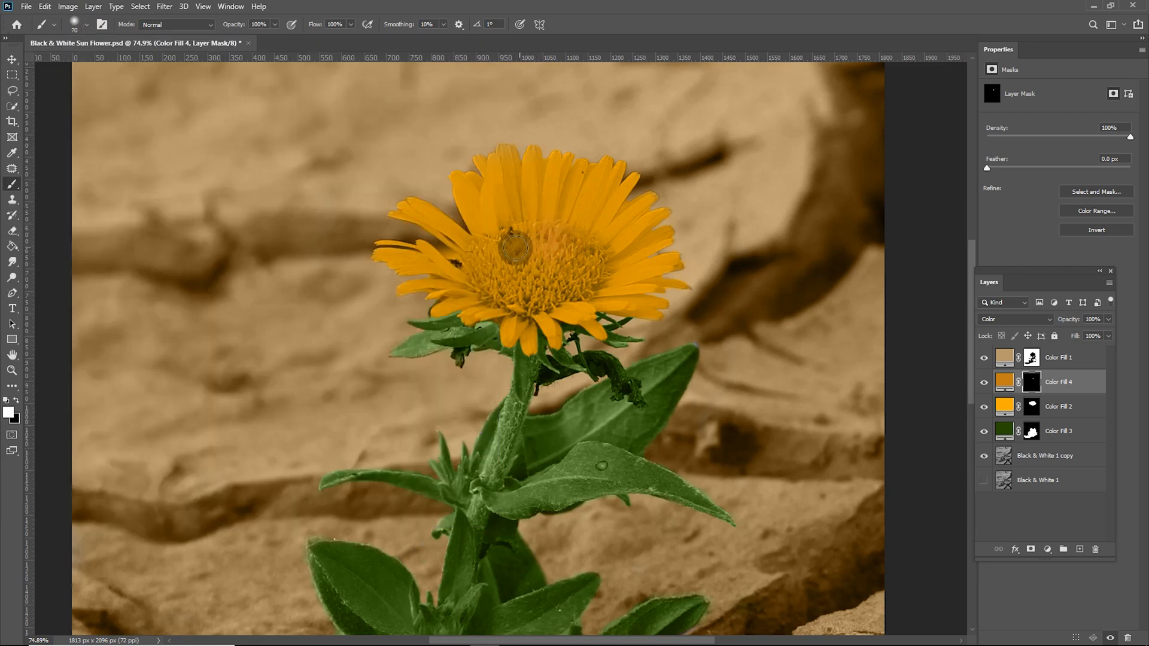
mouse_move(499, 253)
mouse_down()
mouse_move(565, 243)
mouse_move(504, 268)
mouse_move(481, 252)
mouse_move(584, 254)
mouse_up()
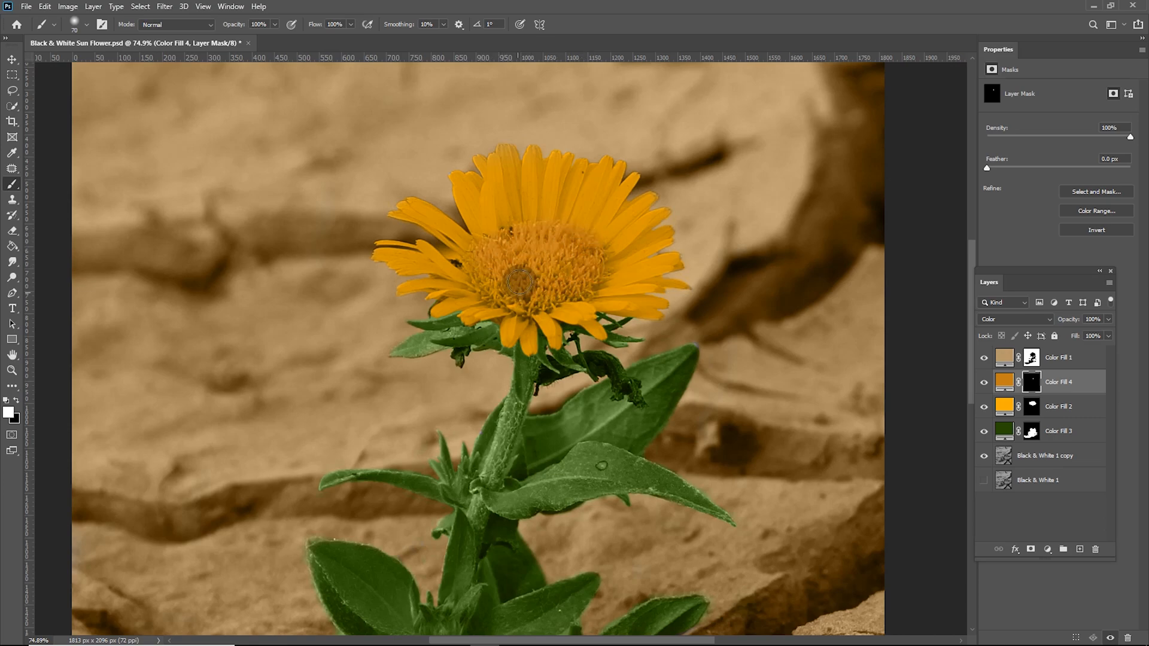
Step: Group the four colour fill layers together with the Black & White 1 copy layer
key(v)
click(1054, 358)
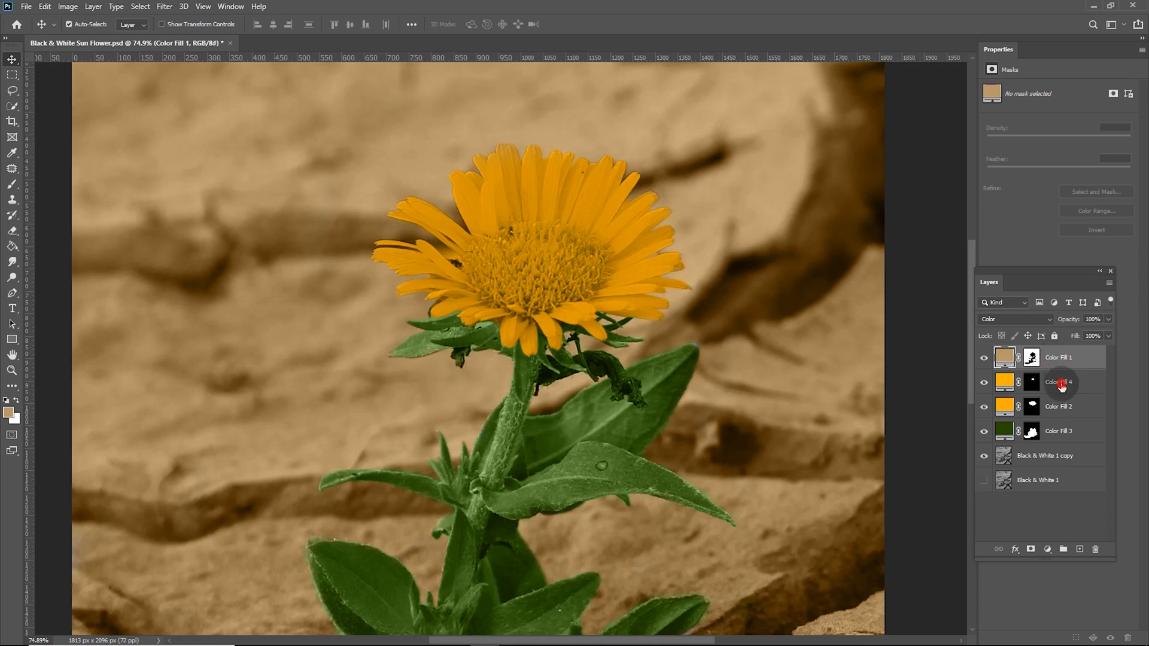
ctrl+click(1061, 386)
ctrl+click(1063, 408)
ctrl+click(1065, 431)
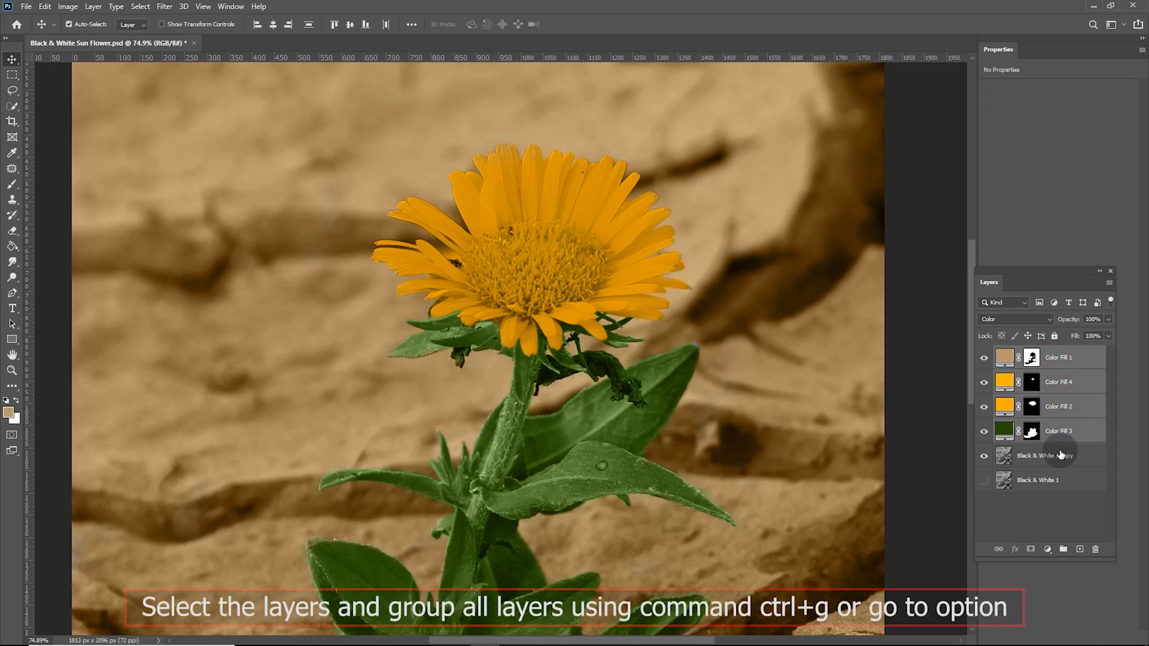
ctrl+click(1060, 454)
click(1064, 549)
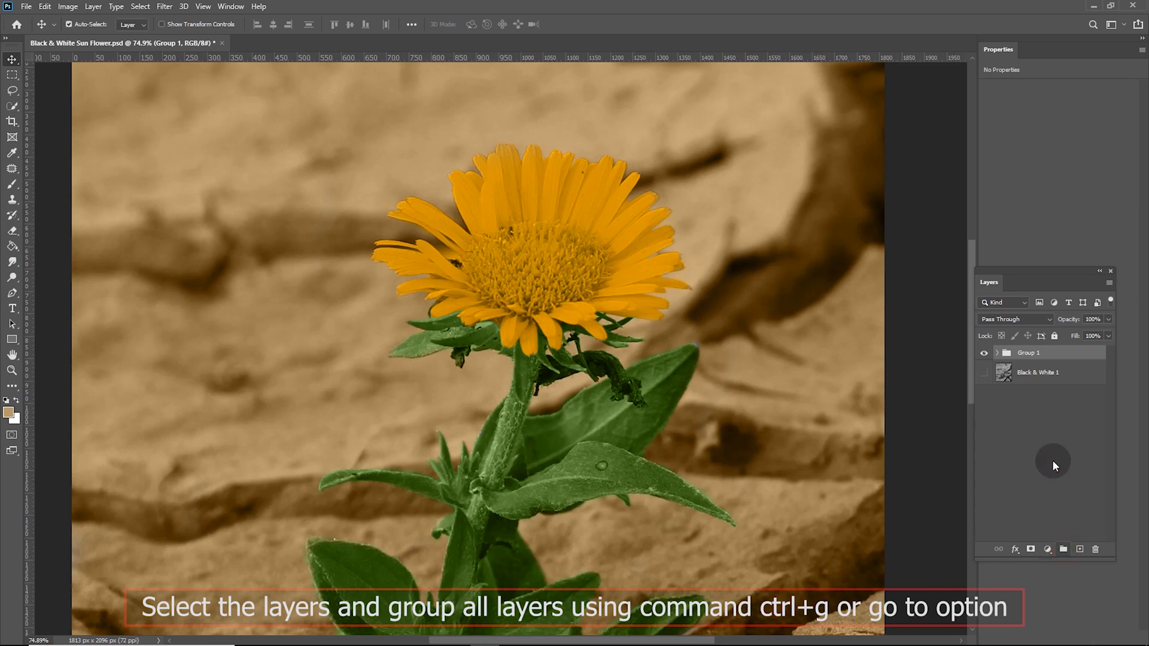
Step: Add a Brightness/Contrast adjustment layer above the group with brightness 11 and contrast 9
click(1048, 549)
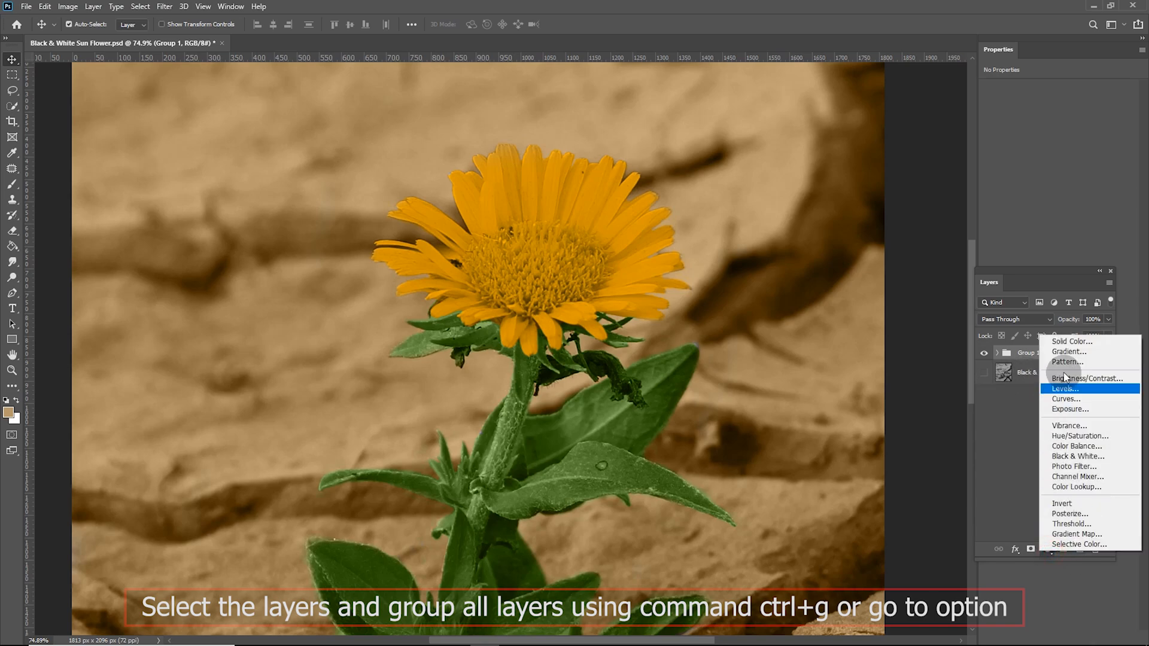
click(1069, 379)
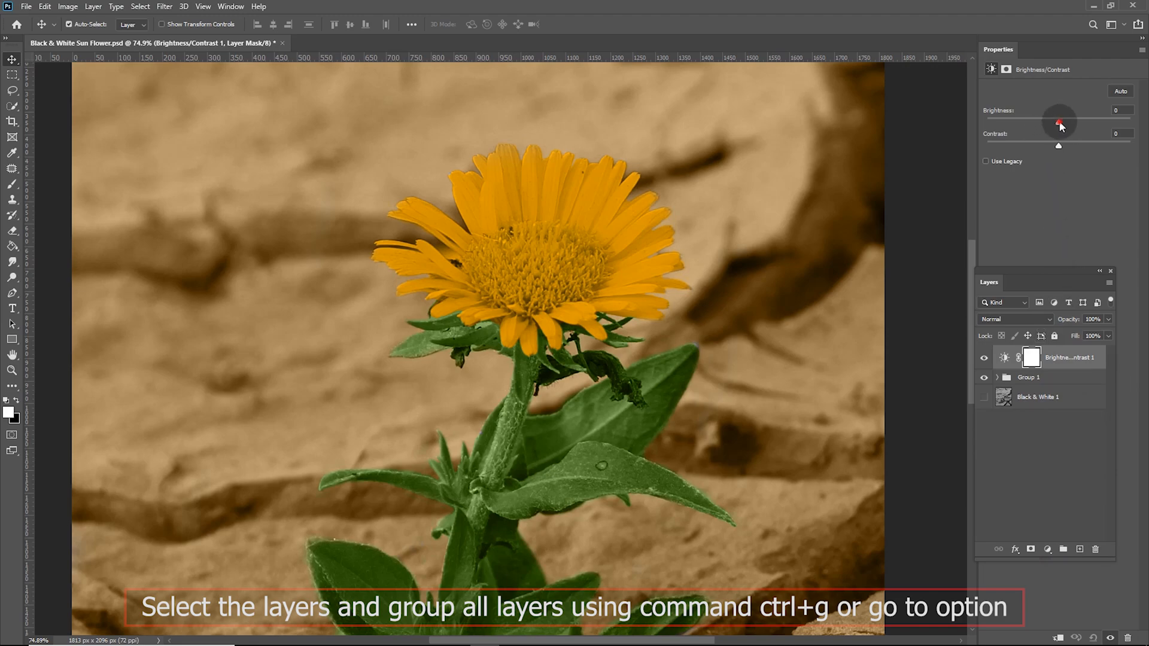
drag(1064, 124, 1056, 149)
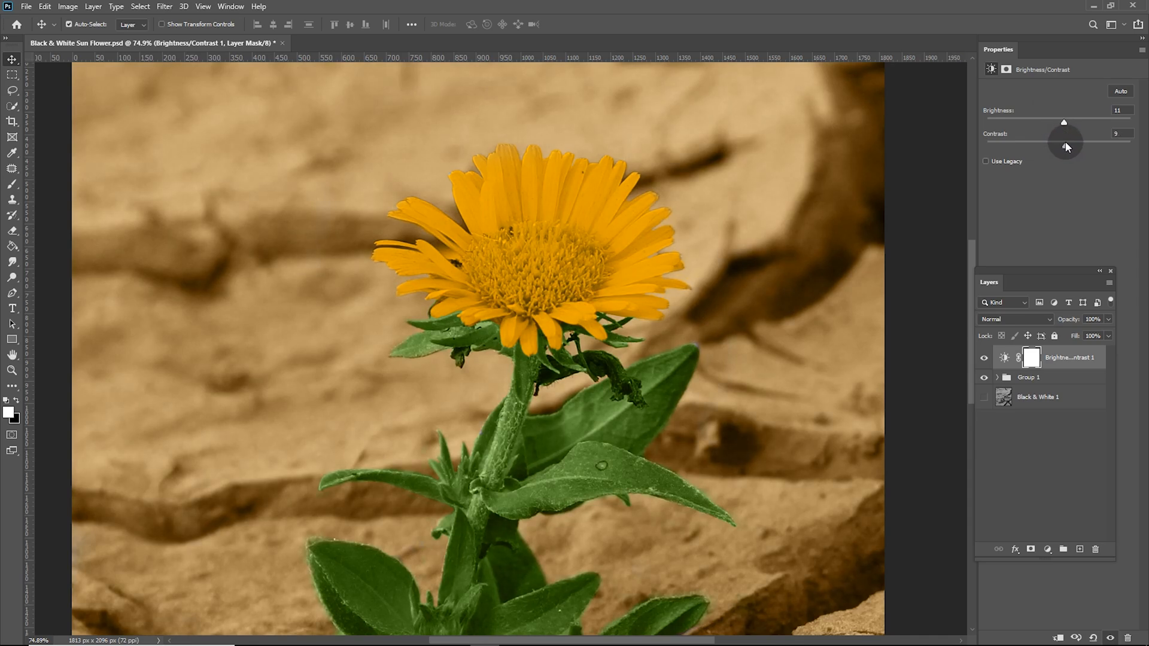
Step: Add an Exposure adjustment layer on top and set the exposure to +0.61
click(1047, 549)
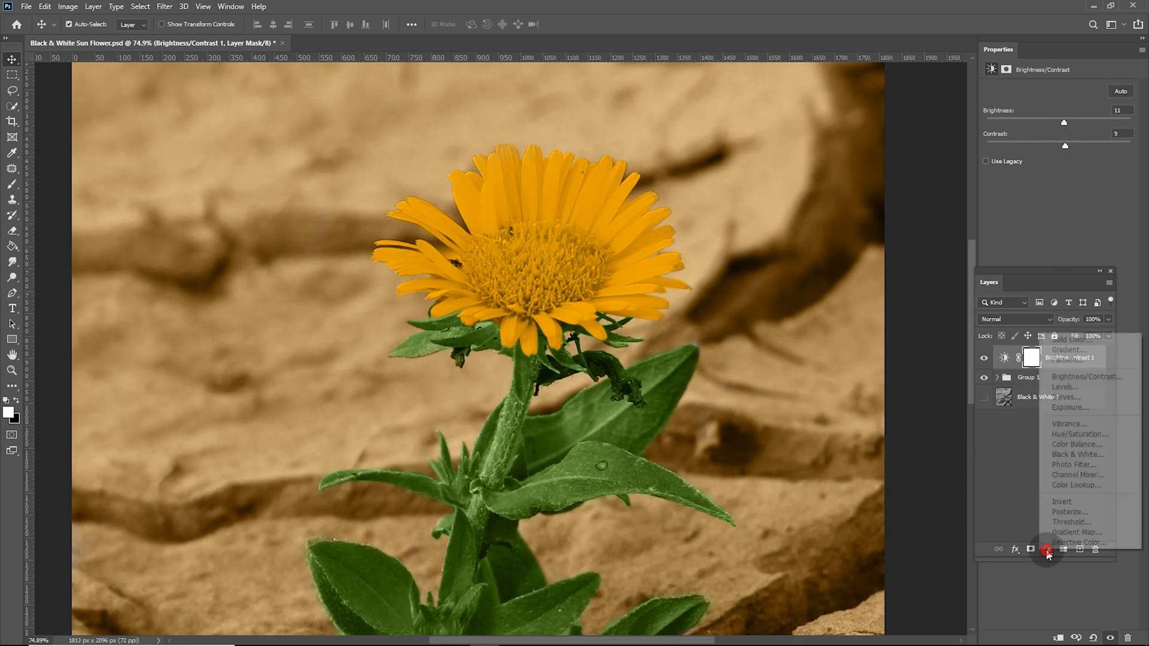
click(1071, 408)
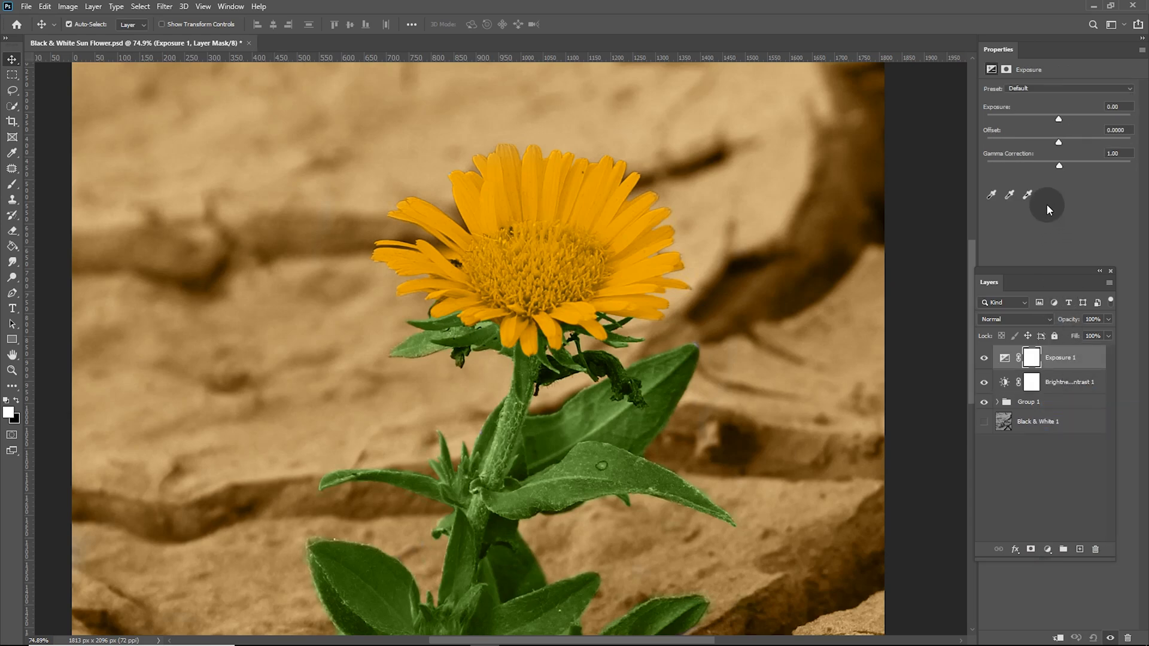
drag(1060, 116, 1062, 118)
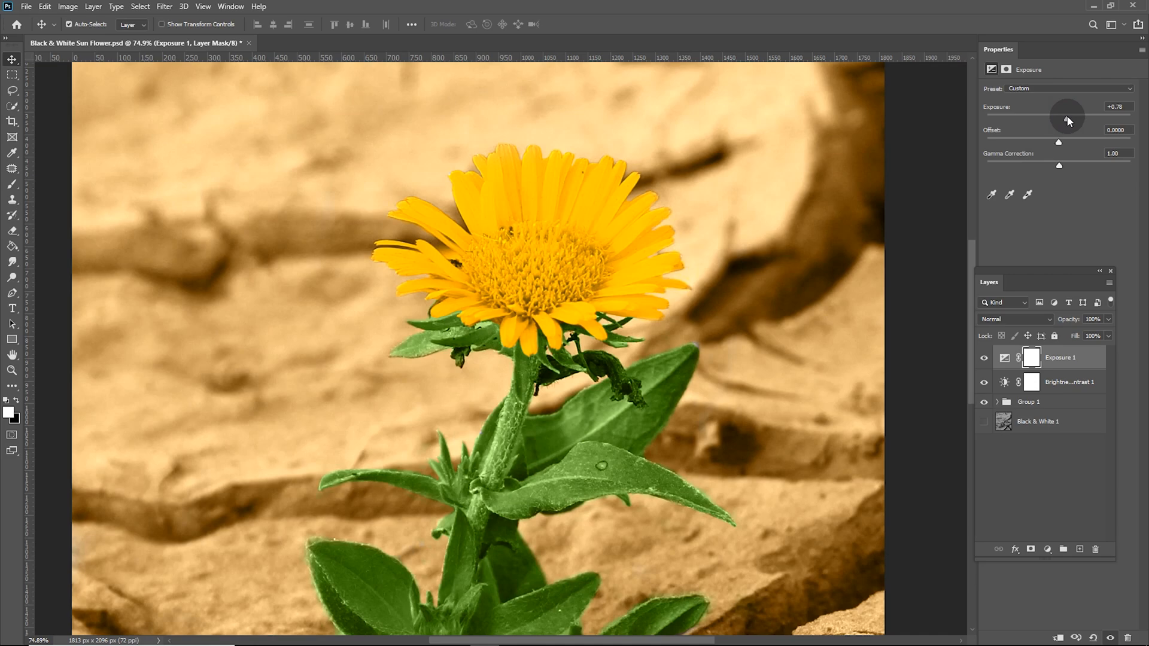
scroll(1021, 123, down, 3)
scroll(1020, 122, down, 2)
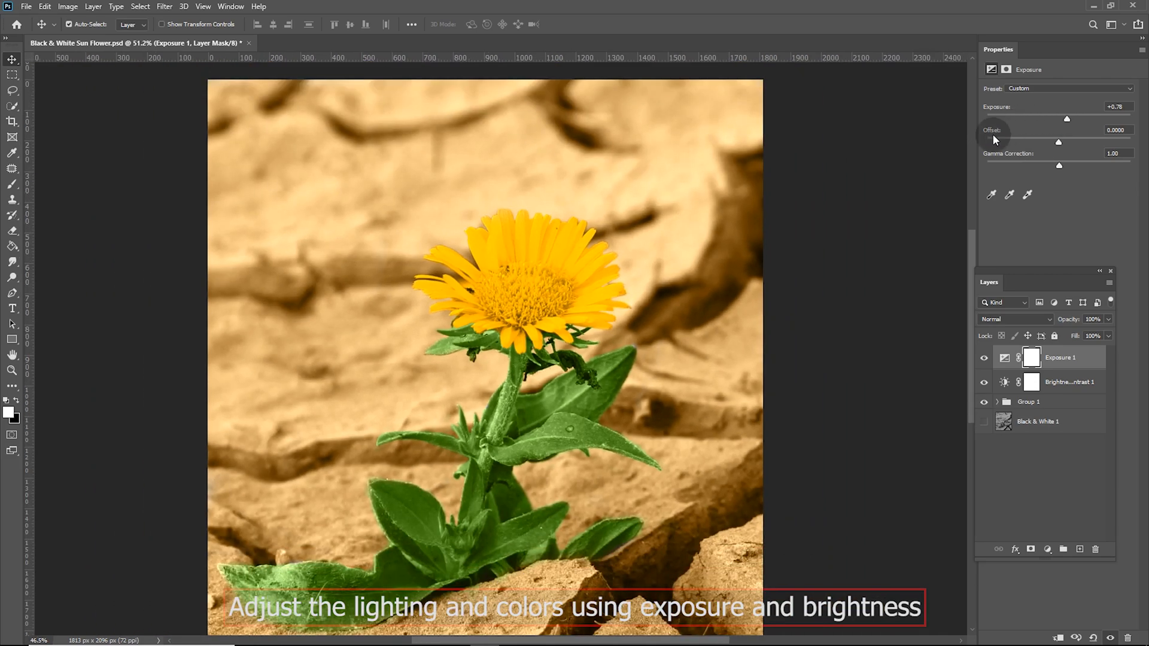
drag(1071, 117, 1066, 120)
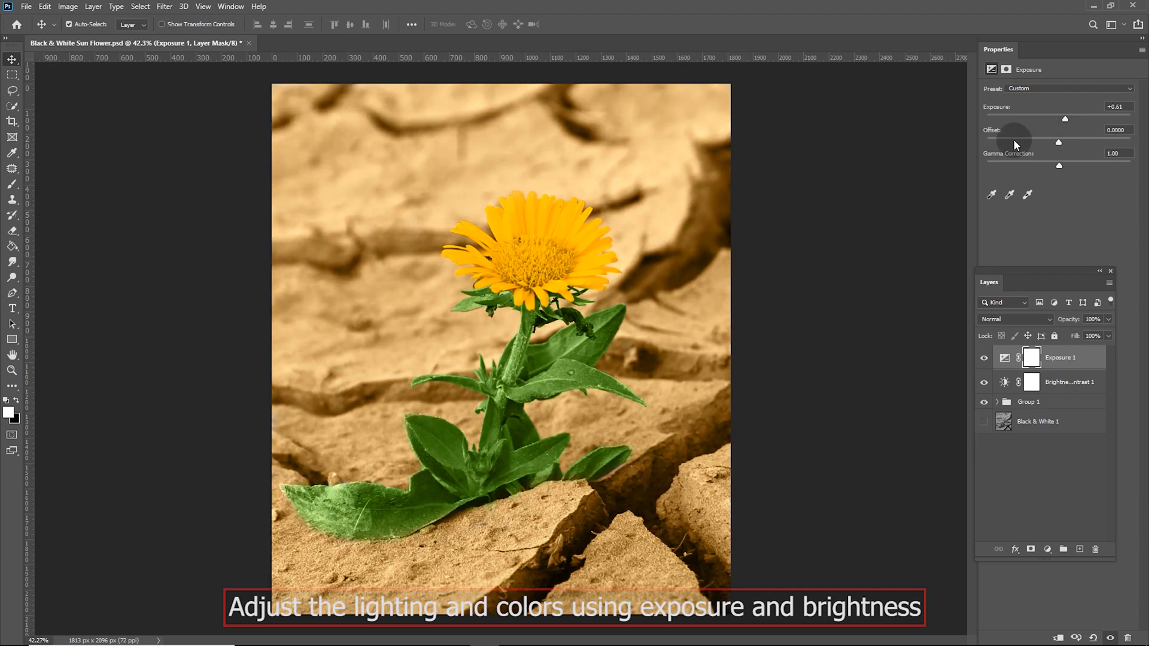
Step: Readjust the Brightness/Contrast layer to brightness 6 and contrast -18
click(1031, 381)
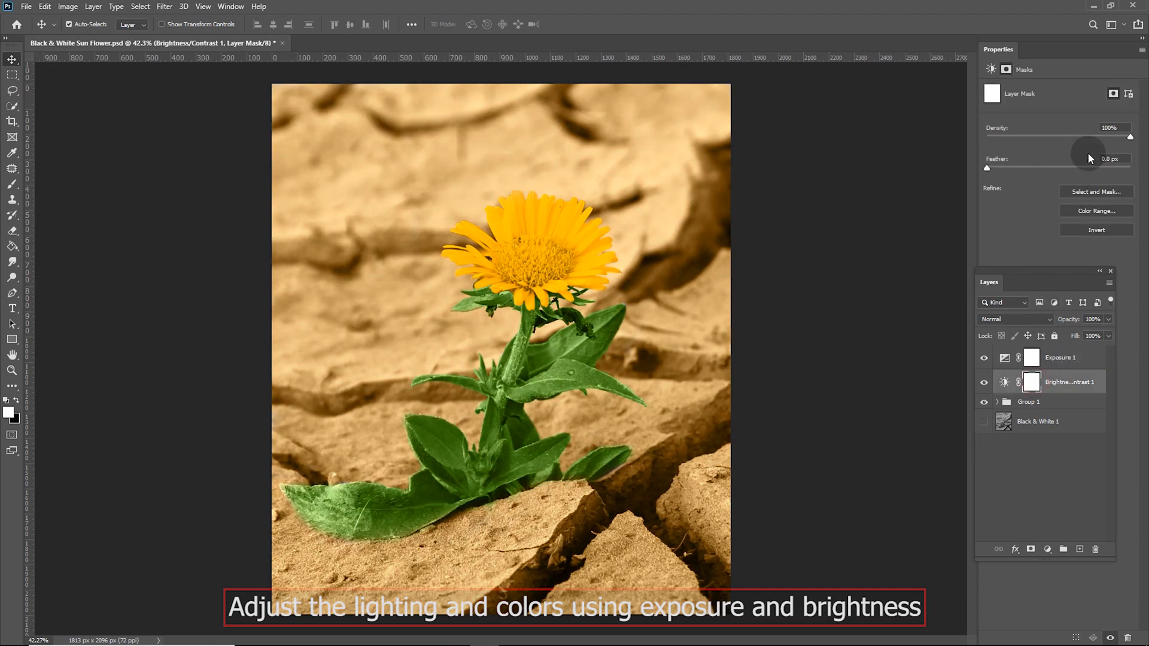
click(1004, 382)
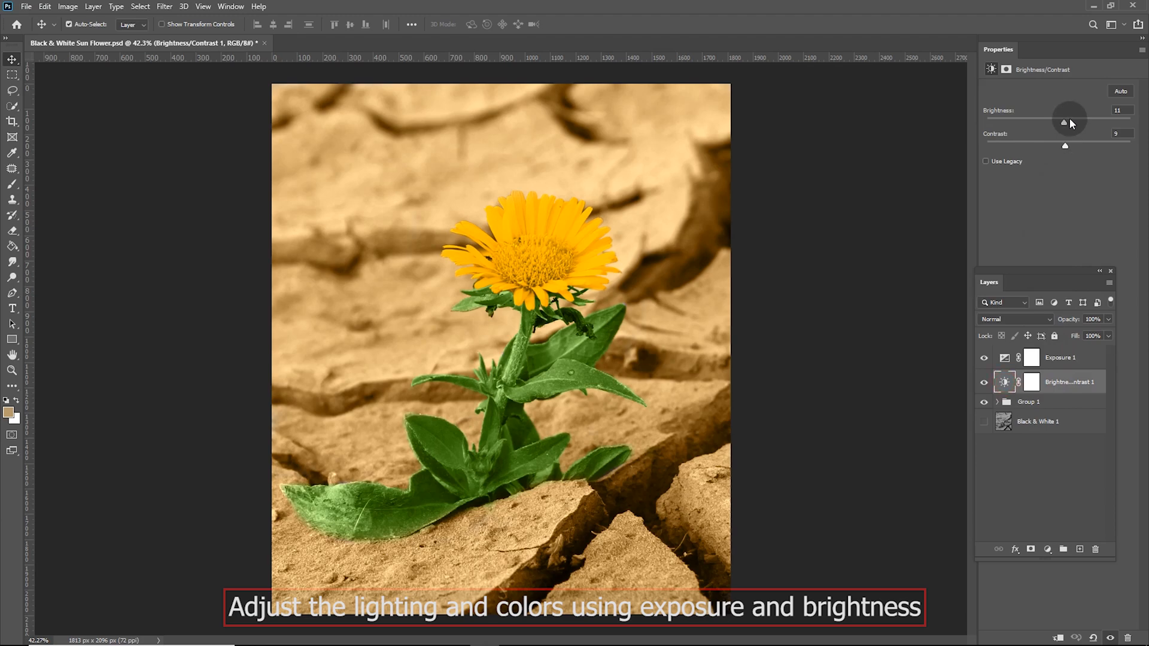
drag(1060, 124, 1056, 148)
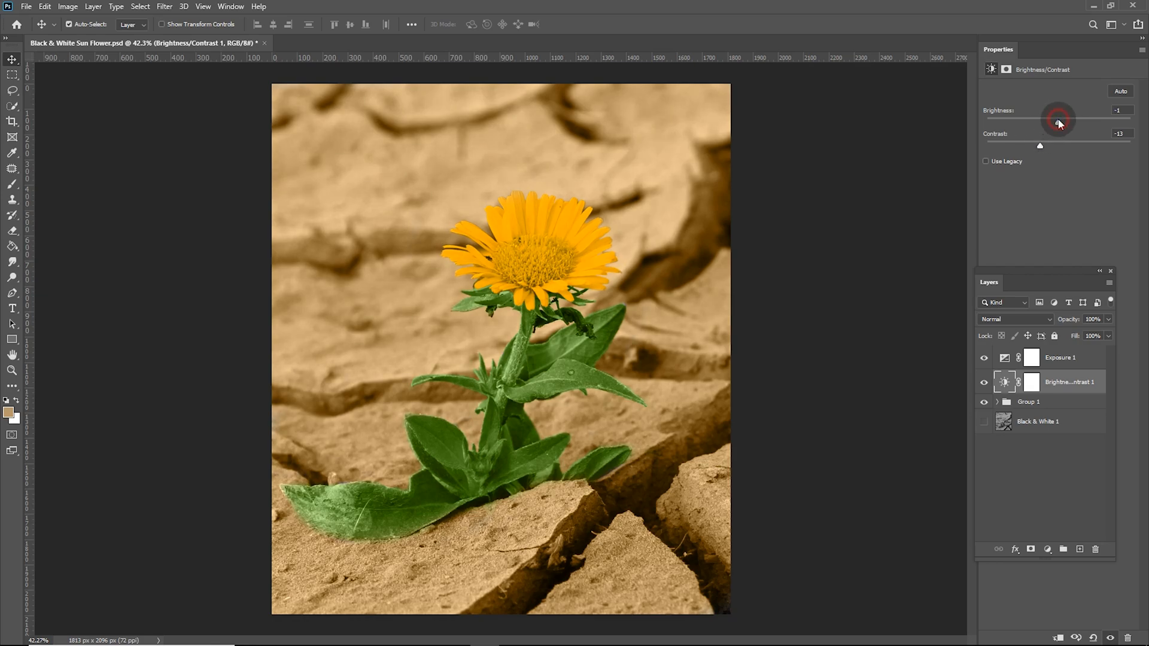
drag(1054, 125, 1062, 122)
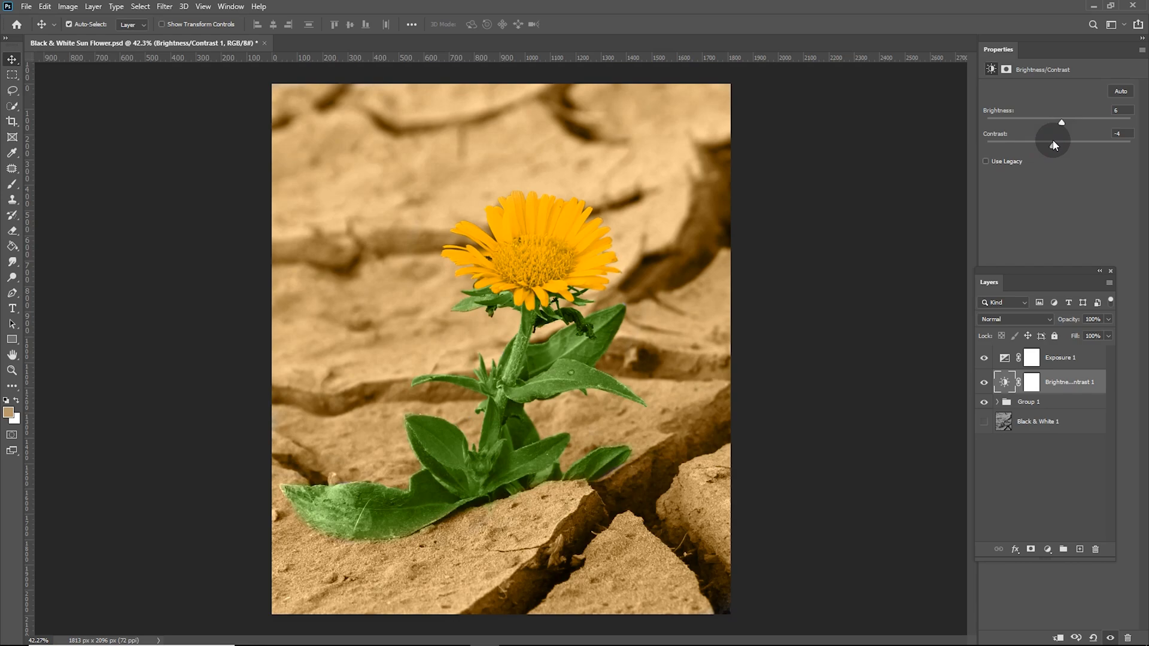
drag(1053, 145, 1036, 145)
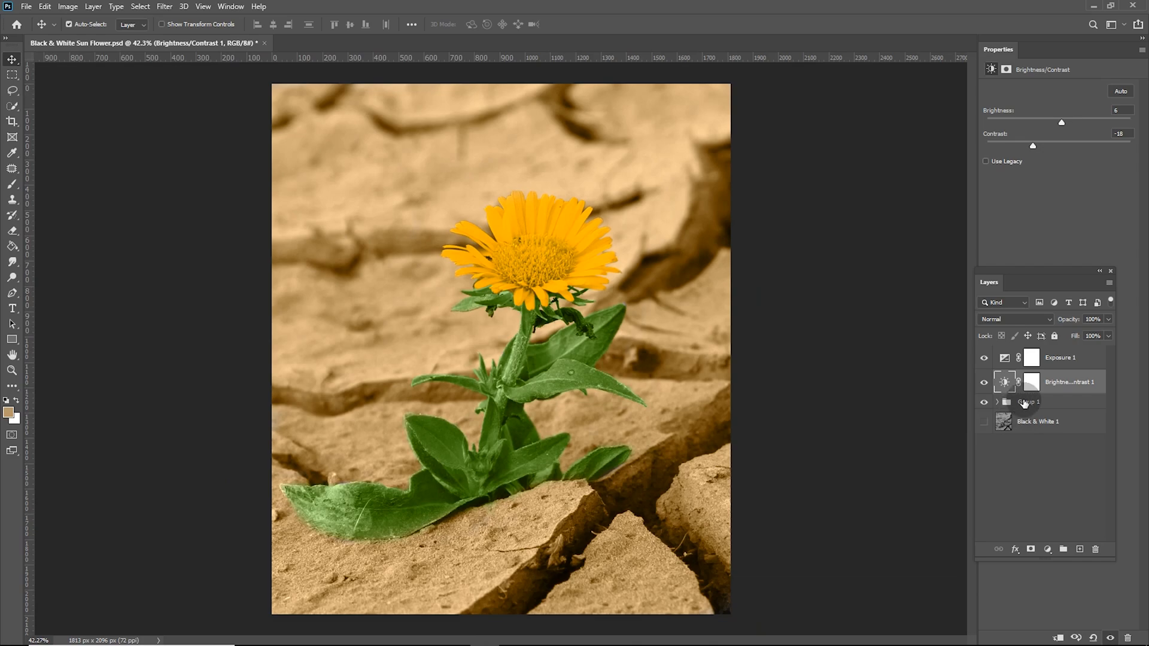
Step: Group the Exposure and Brightness/Contrast layers, and nest that group with the colour fill group inside one outer group
shift+click(1054, 358)
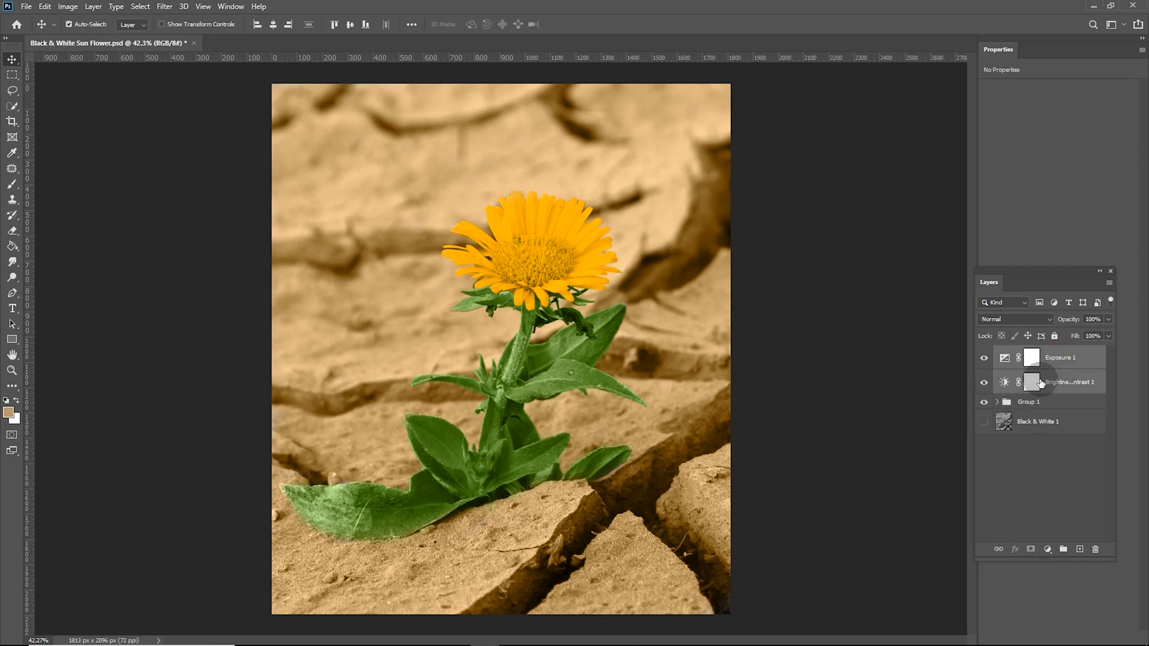
key(ctrl+g)
shift+click(1038, 370)
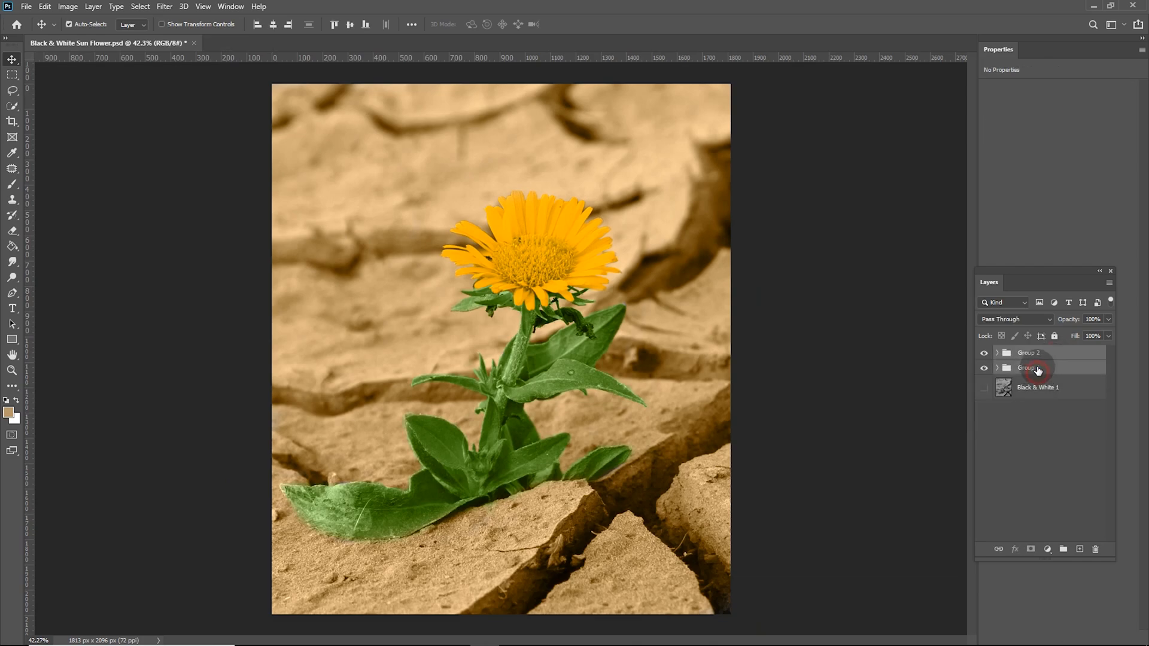
click(1065, 548)
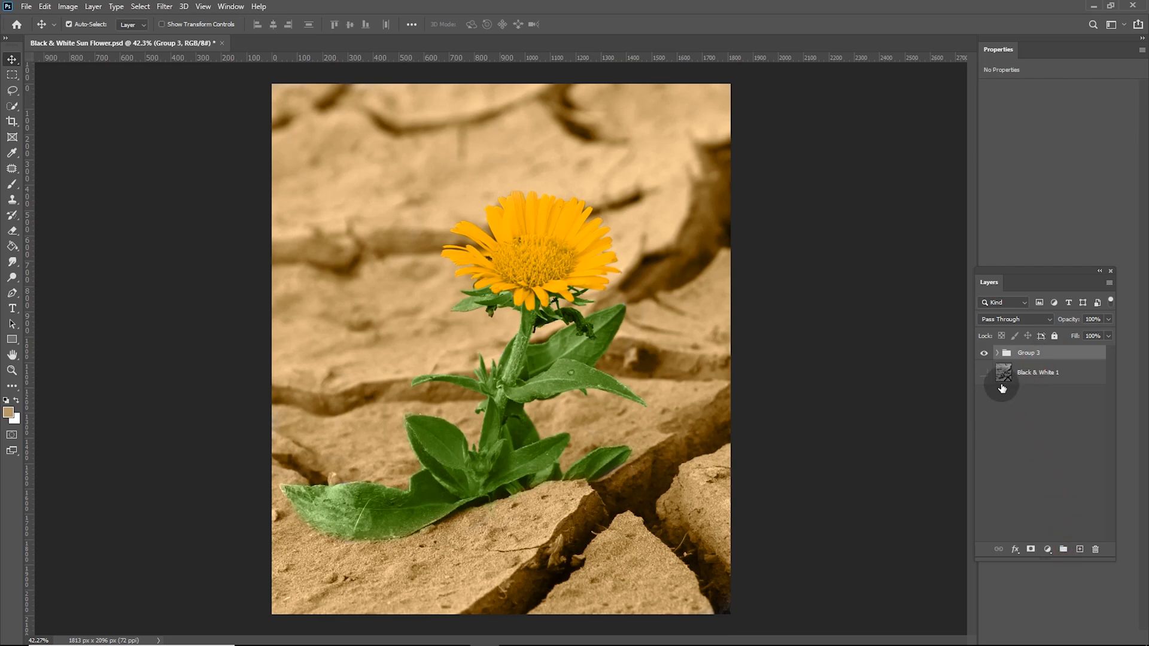
Step: Show the Black & White 1 layer and toggle the outer group's visibility to compare the original with the colorized photo
click(983, 372)
click(984, 353)
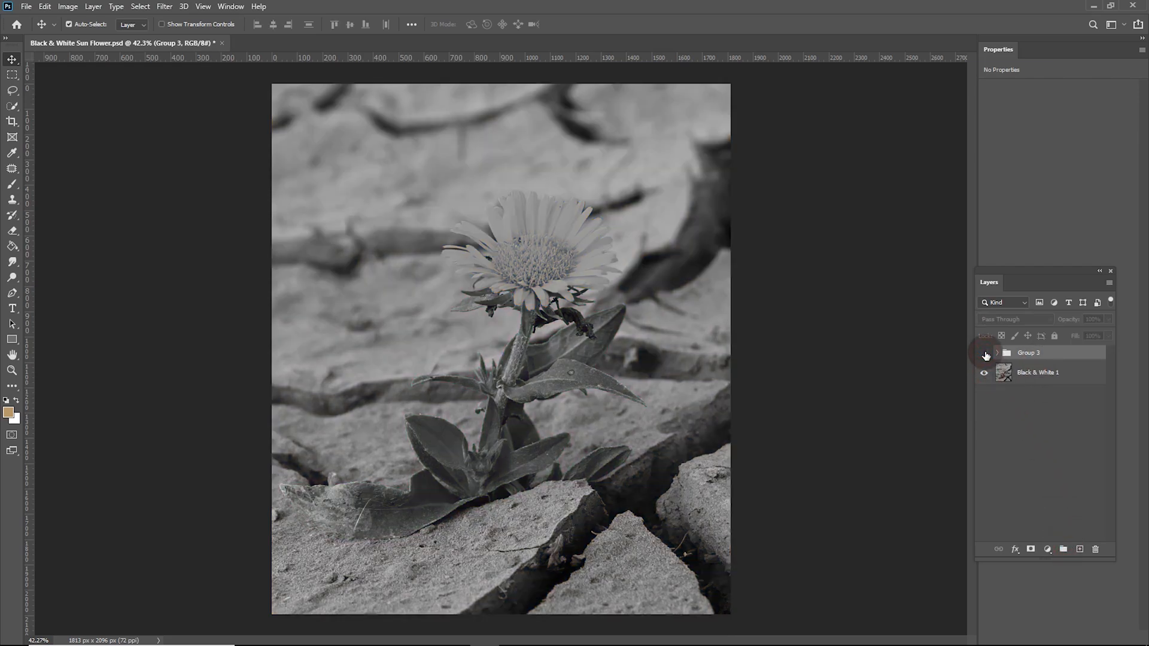
click(984, 353)
click(985, 353)
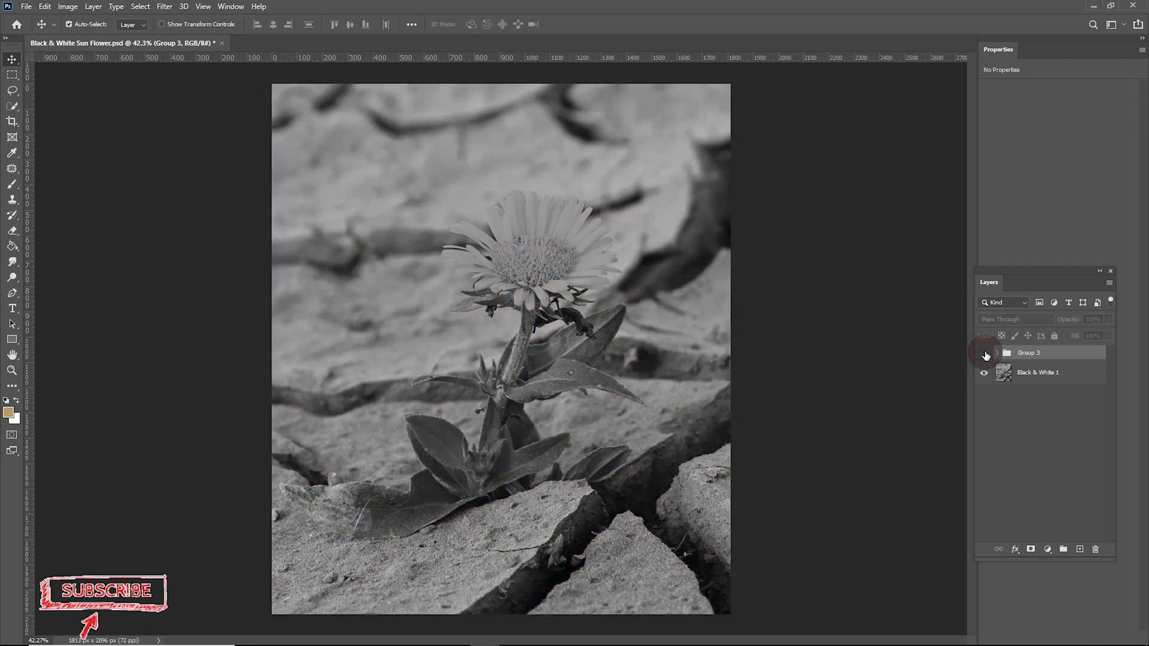
click(985, 354)
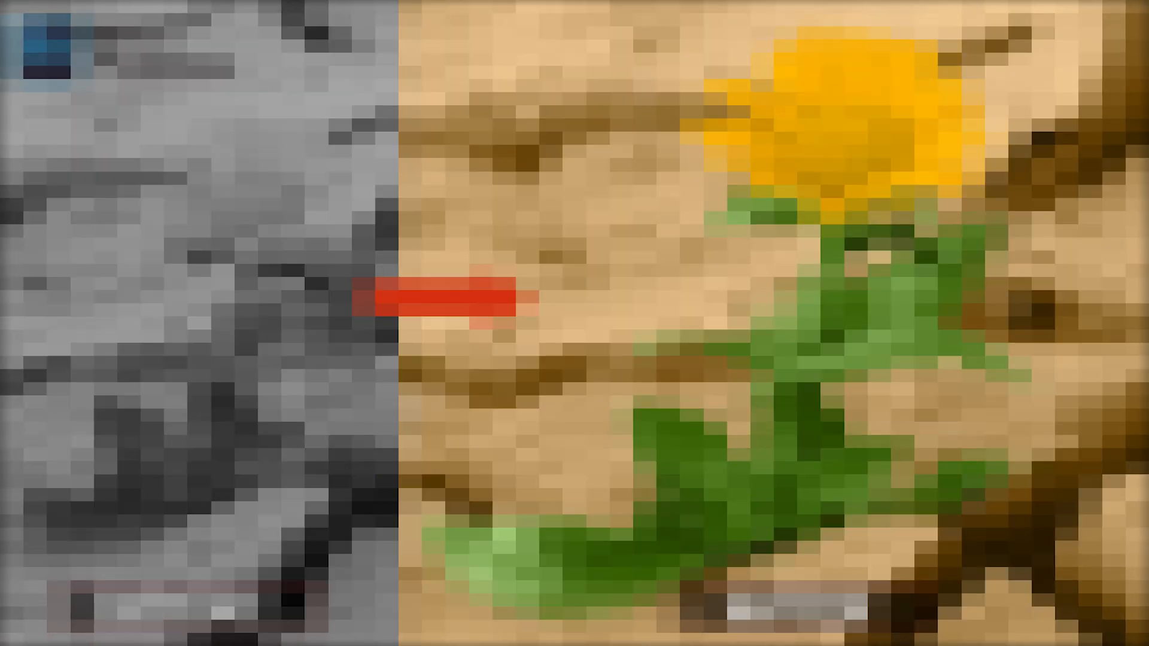